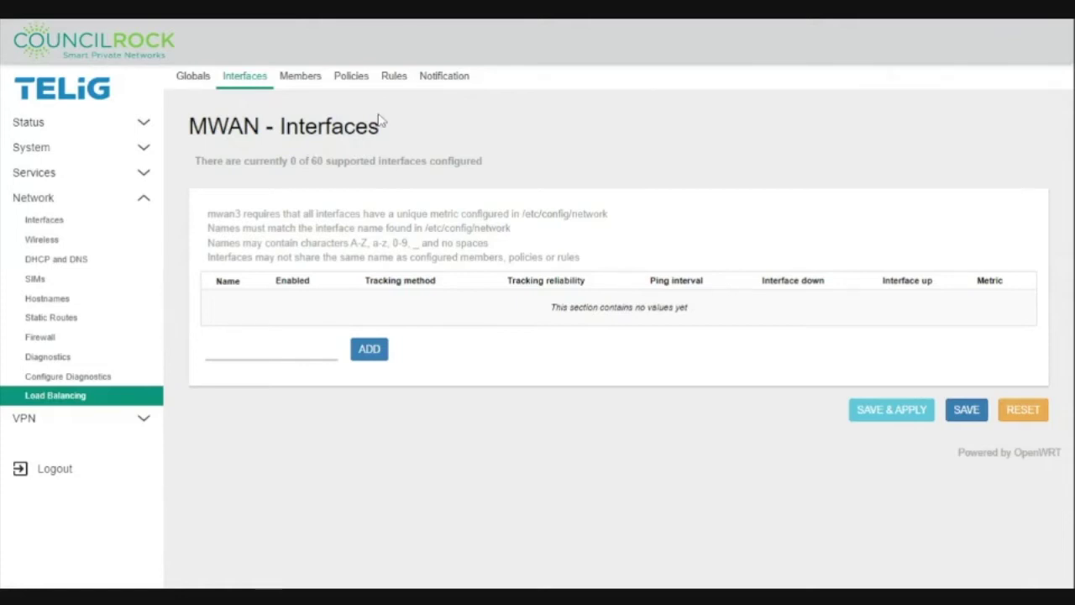
left_click_drag(382, 122, 167, 131)
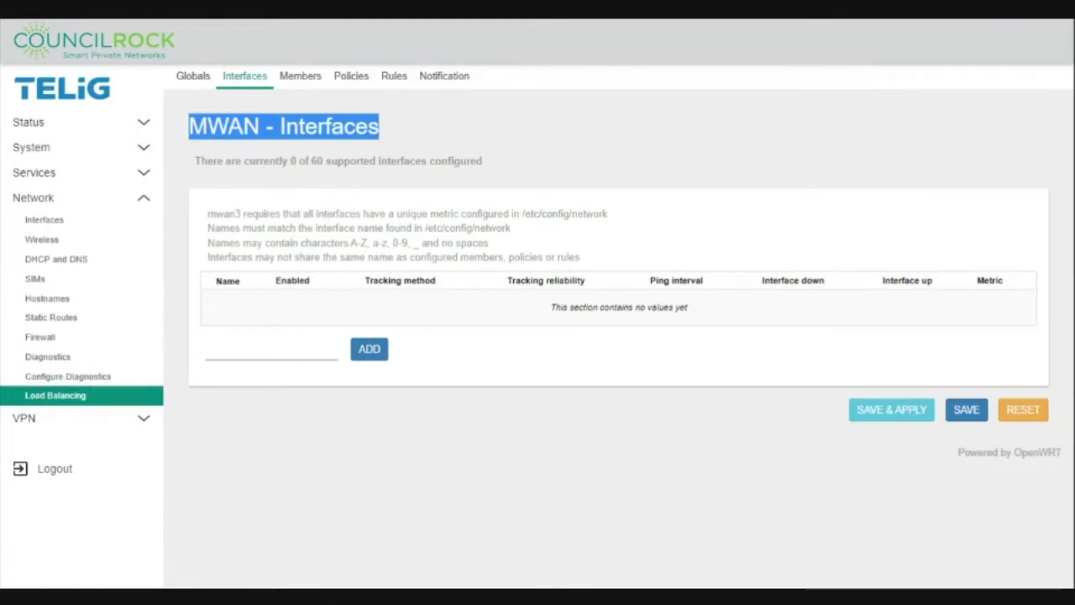
left_click(270, 350)
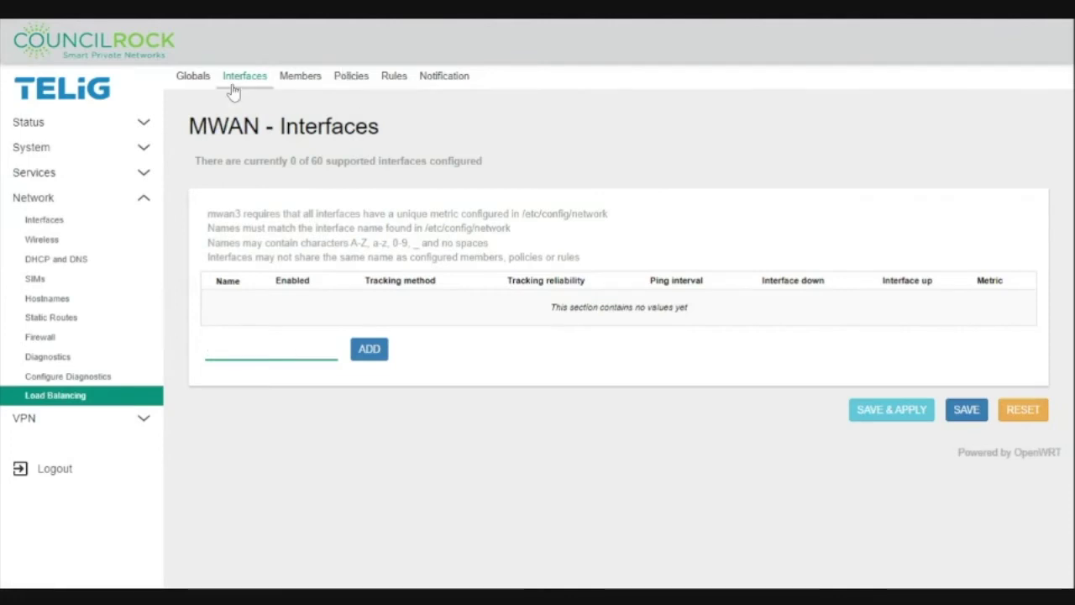
type("wan_a")
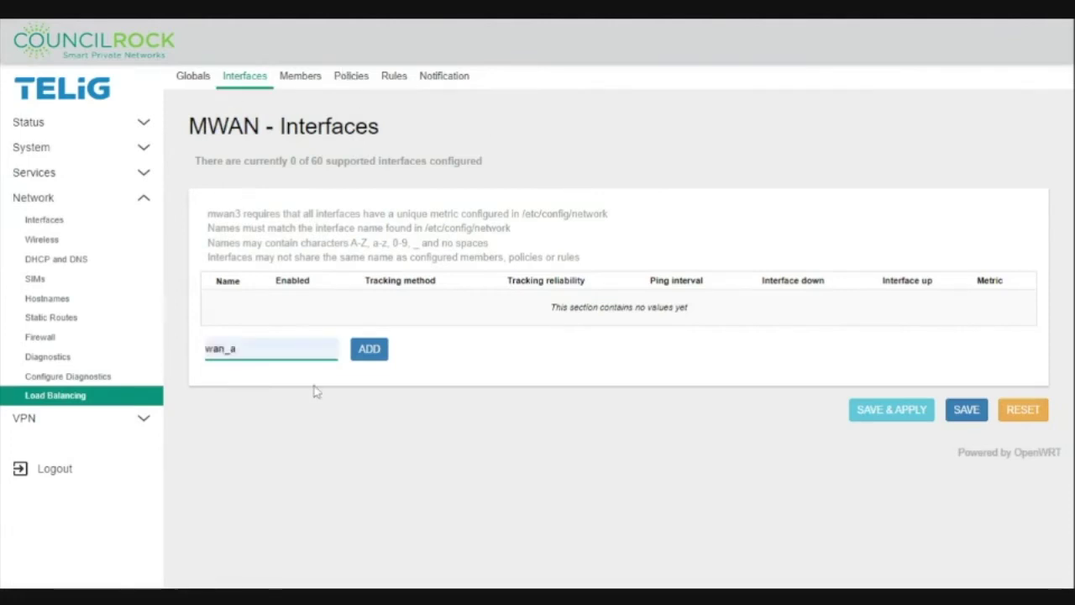
key("ctrl+z")
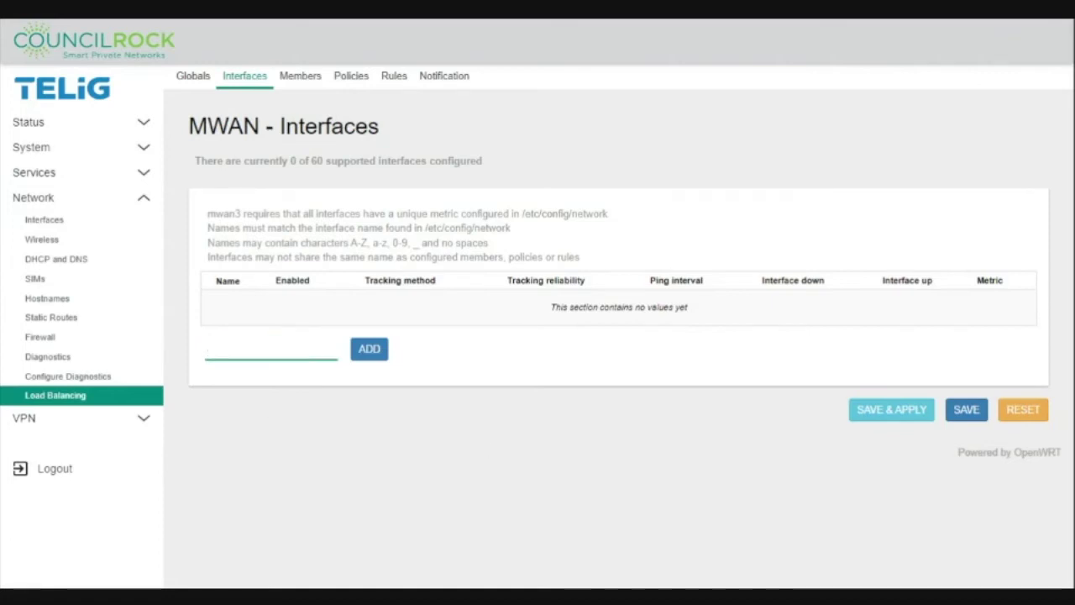
Step: Review the router's network interfaces list and LAN1's general settings, including its device choices, without saving changes
left_click(46, 220)
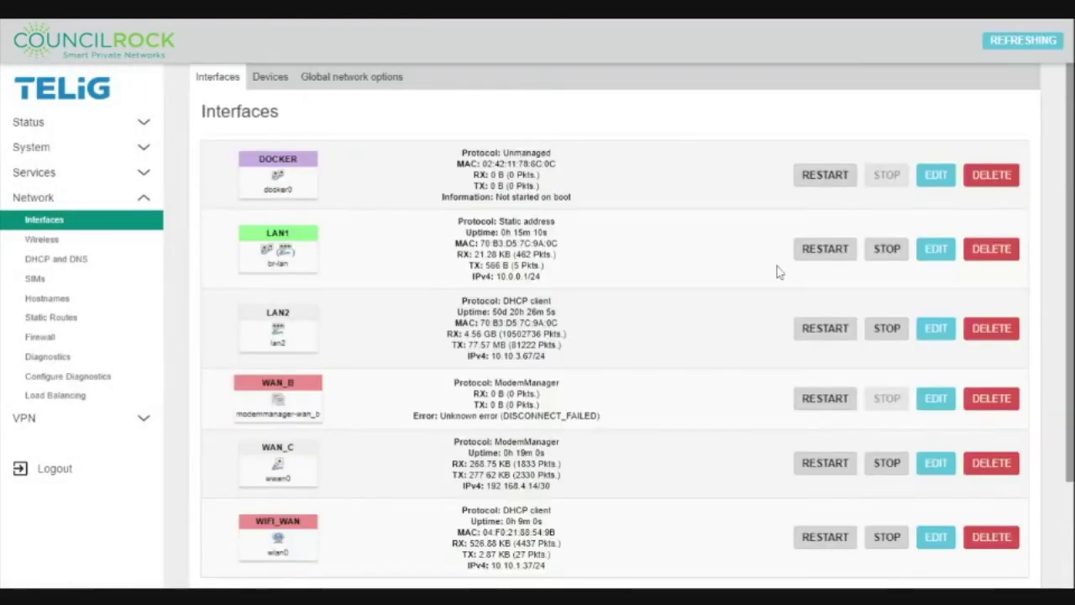
left_click(937, 252)
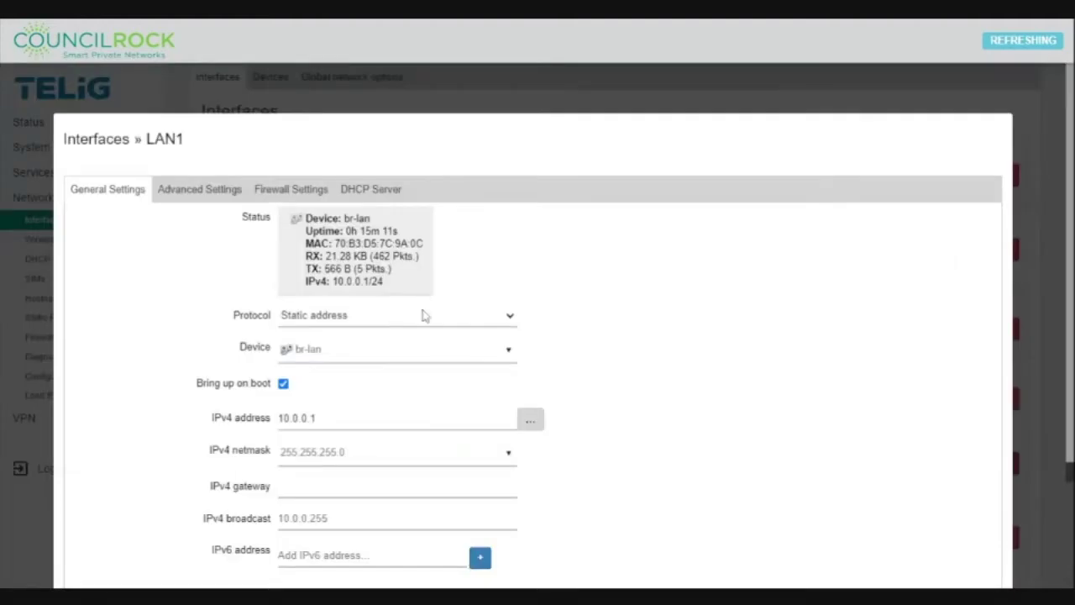
left_click(332, 345)
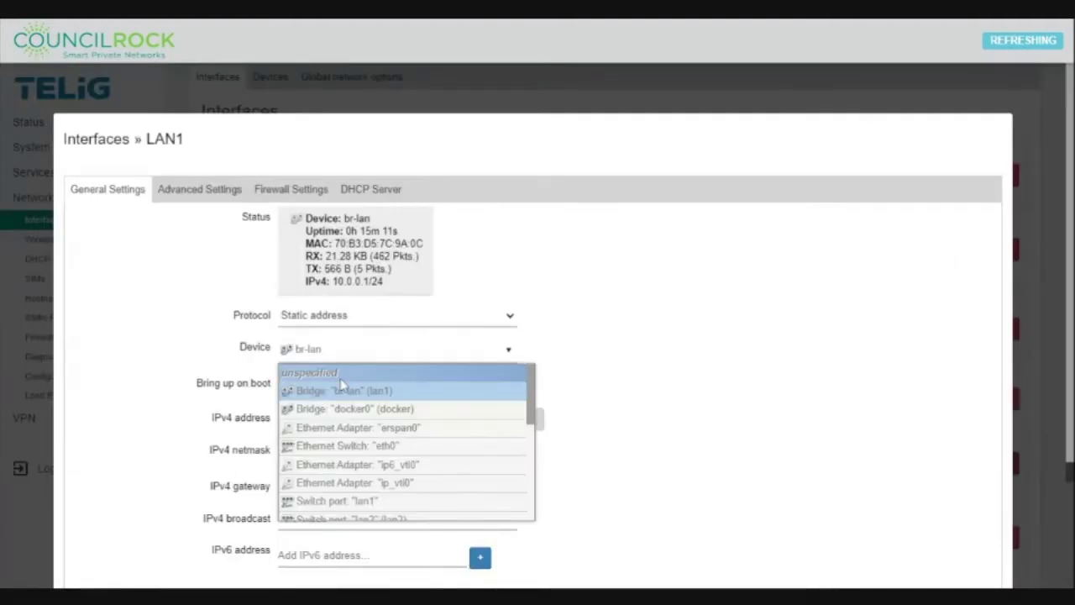
left_click(340, 390)
scroll(765, 408, "down", 3)
left_click(929, 507)
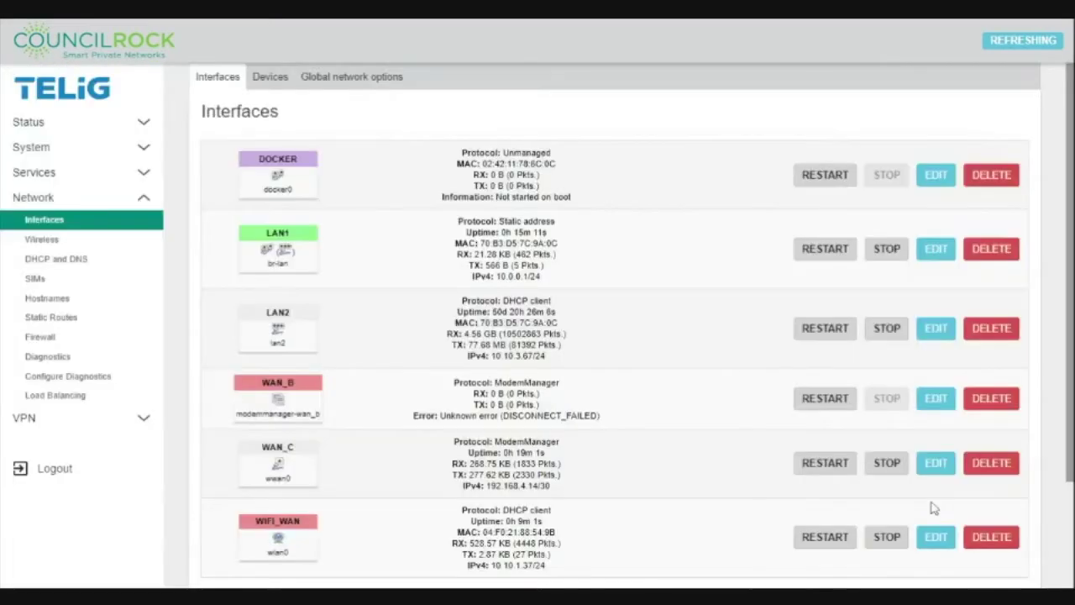
scroll(455, 534, "down", 1)
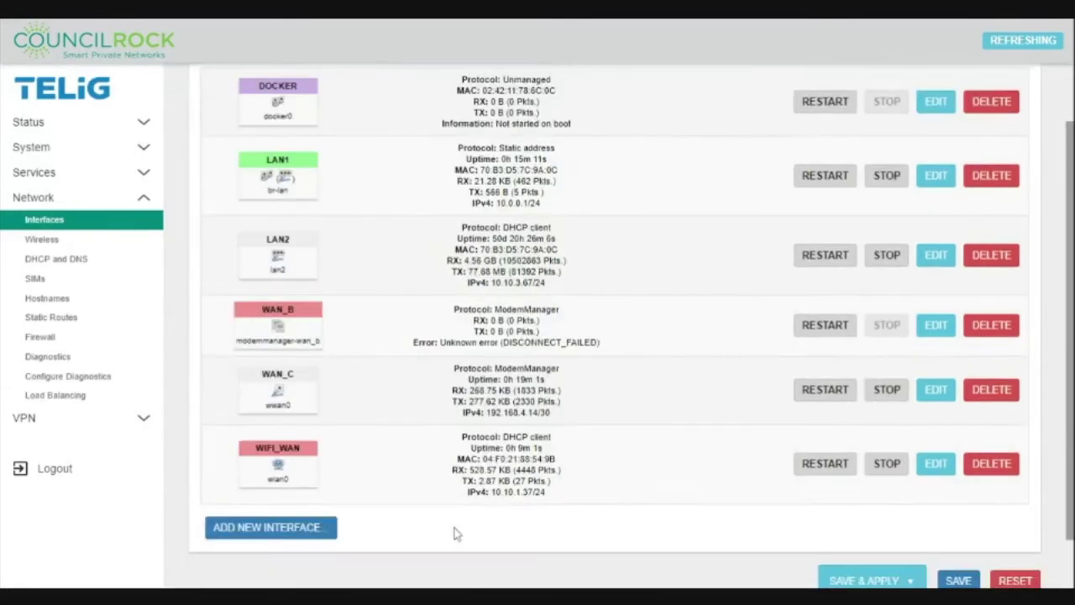
Step: Add an interface named wan_c to the load balancing (MWAN) interfaces
left_click(65, 388)
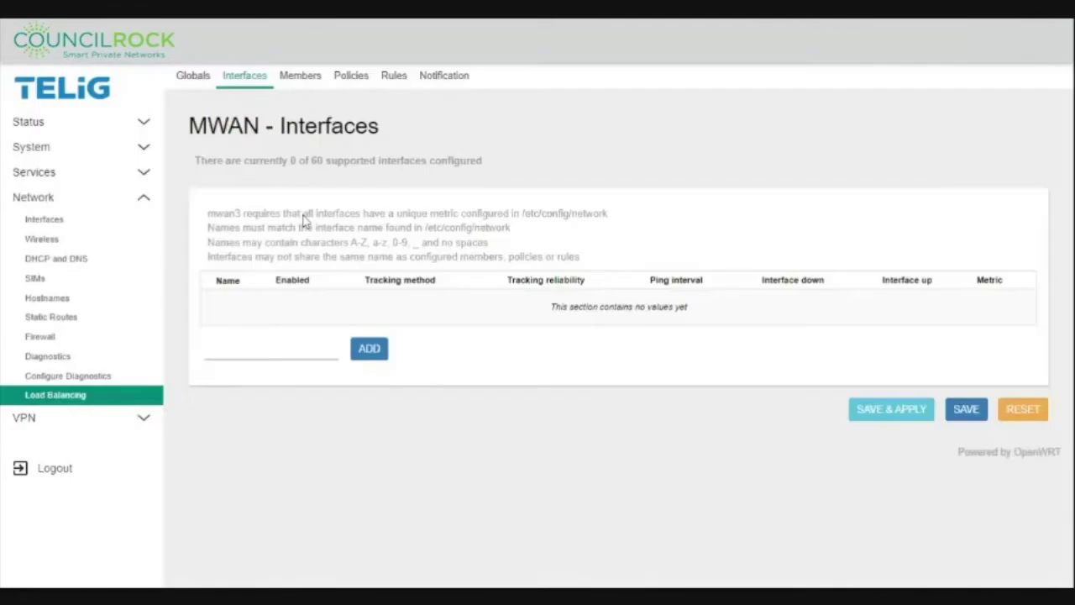
left_click(268, 349)
type("wan_c")
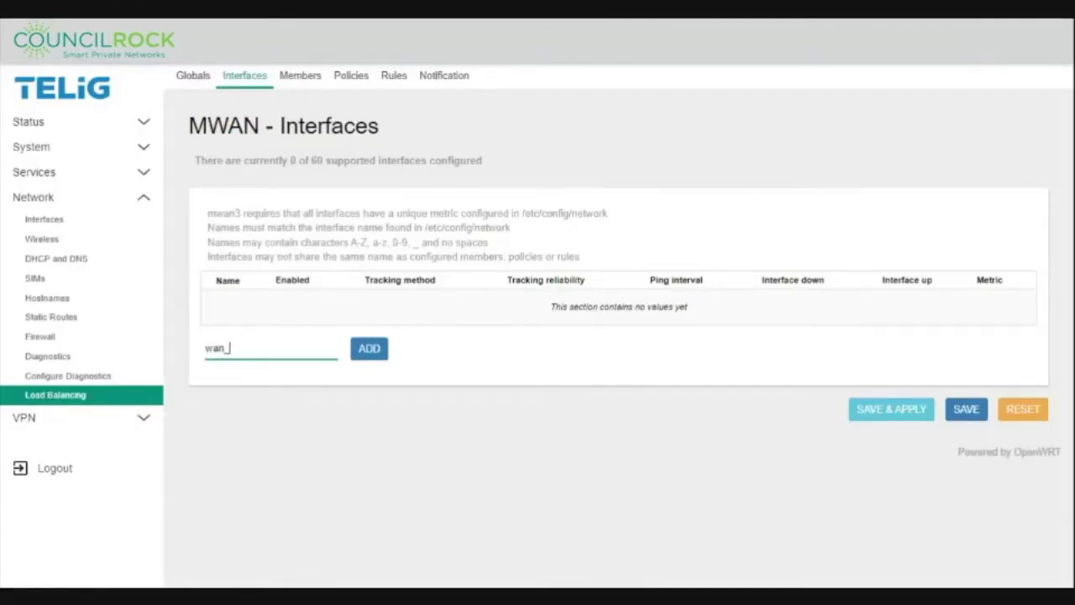
left_click(380, 351)
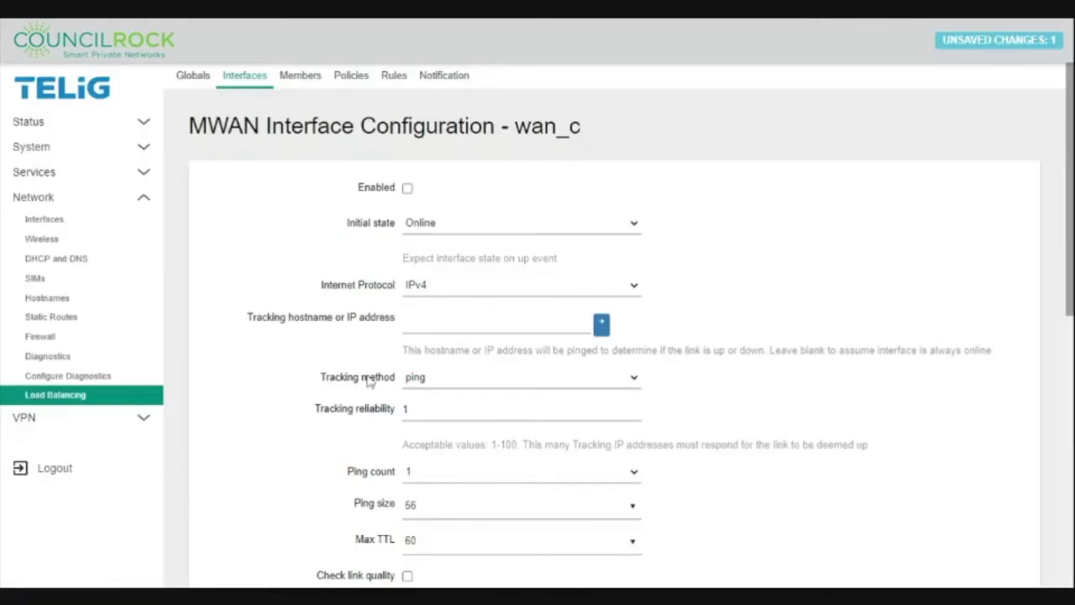
Step: Enable the wan_c load balancing interface and add 8.8.8.8 as its tracking IP address
left_click(408, 187)
left_click(509, 319)
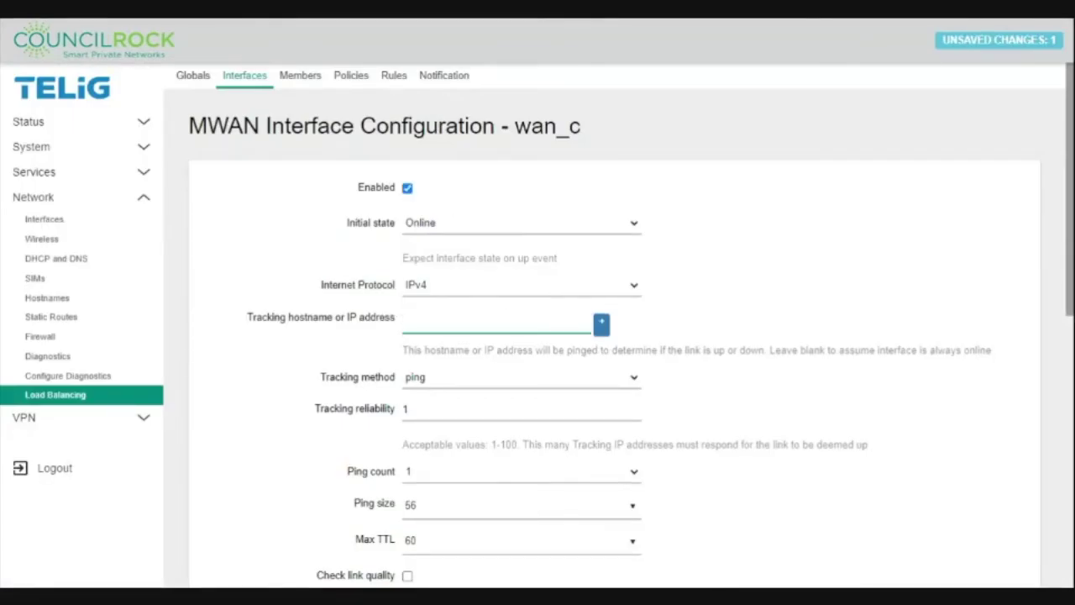
type("8.8.8.8")
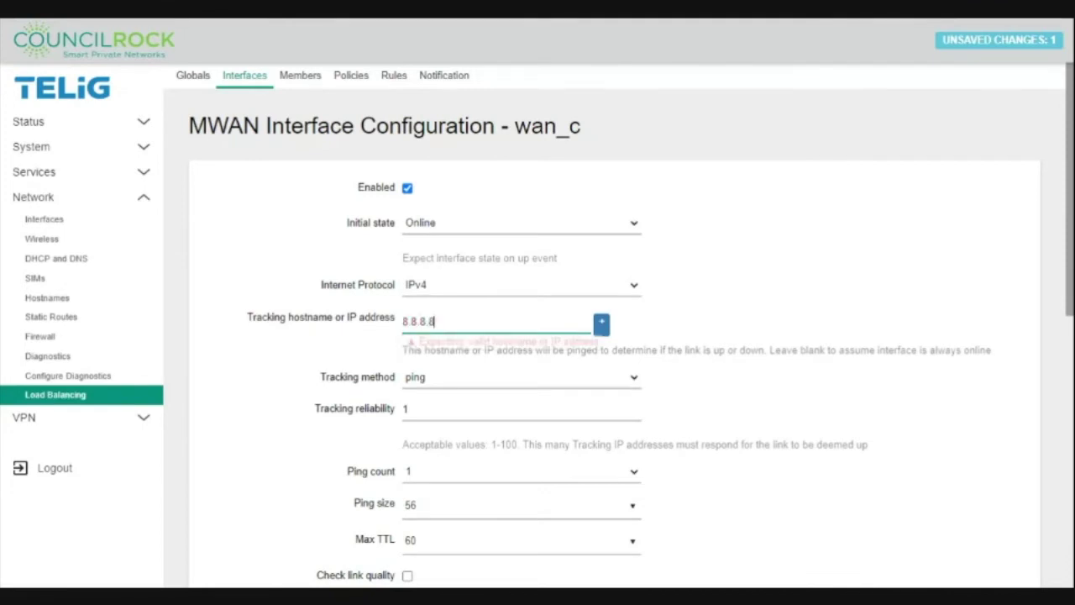
left_click(716, 334)
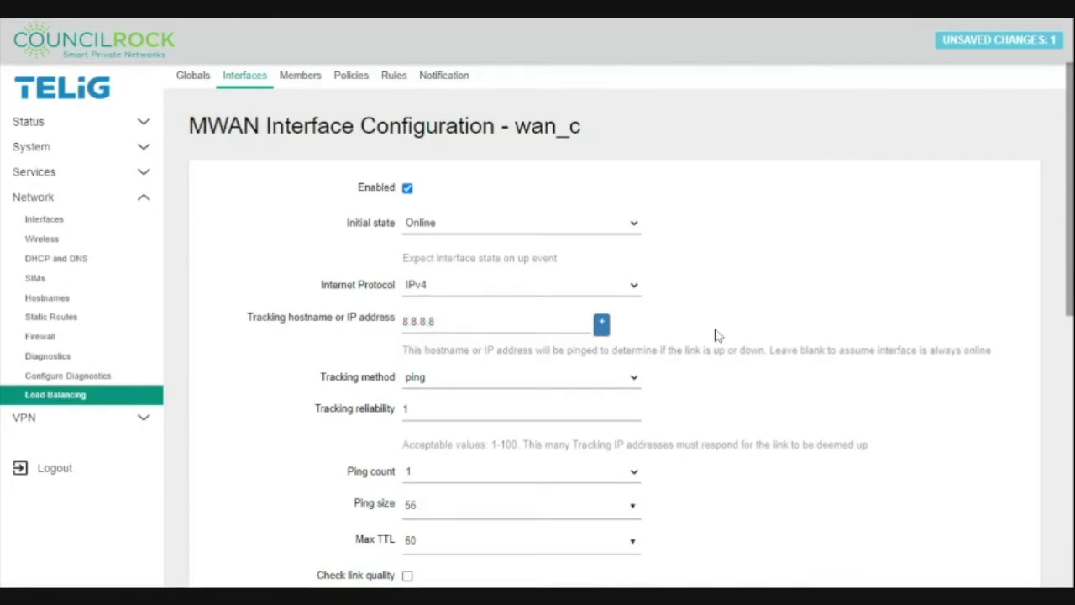
left_click(603, 326)
Step: Examine wan_c's tracking address, ping timing, failure interval, interface up/down thresholds and metric description
left_click_drag(610, 372, 768, 372)
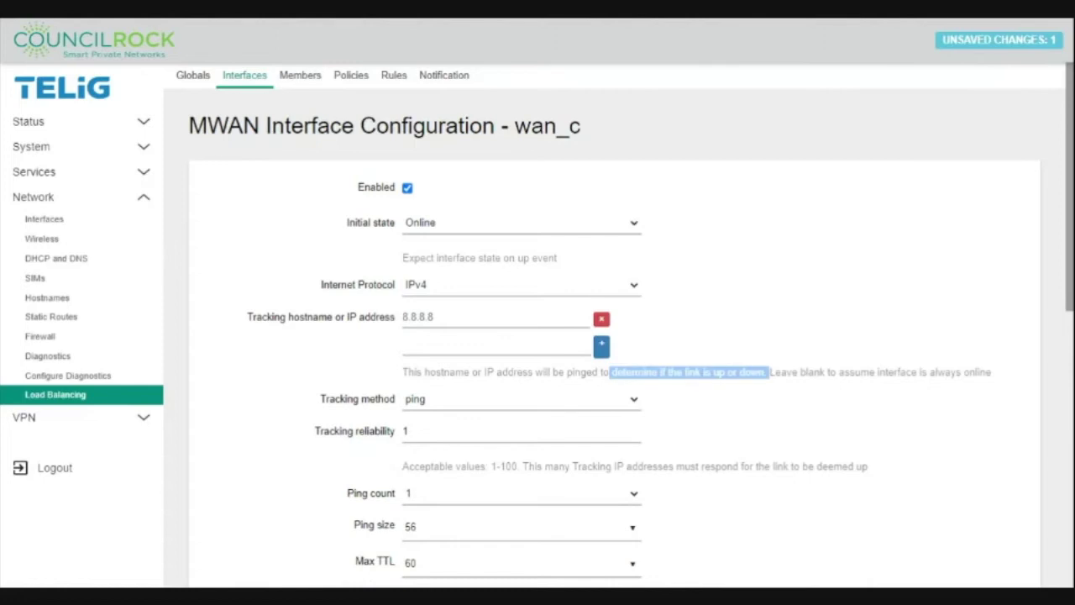
left_click_drag(434, 317, 398, 327)
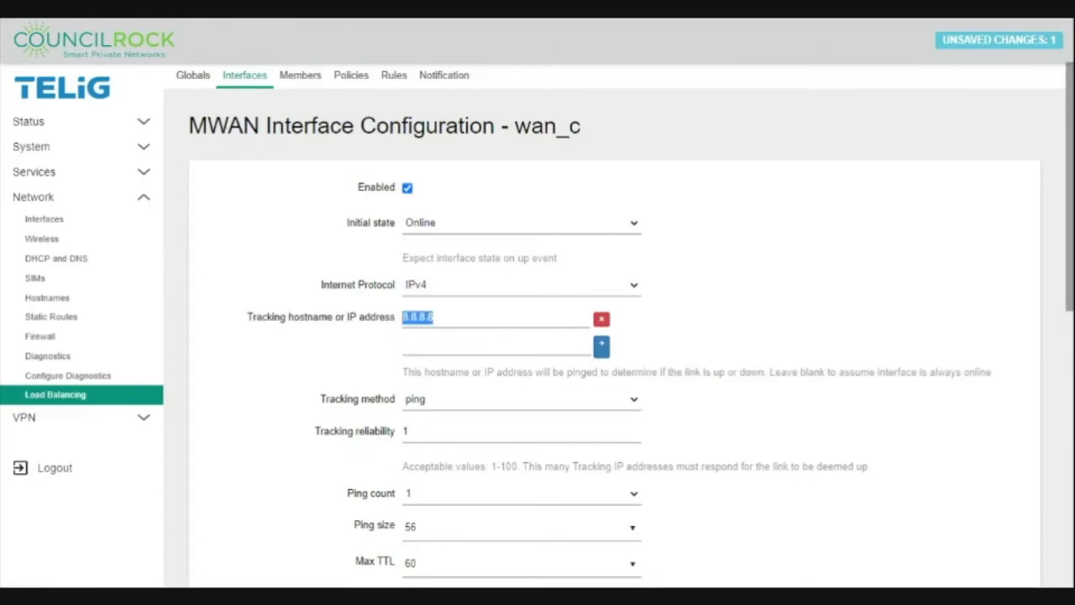
scroll(537, 336, "down", 2)
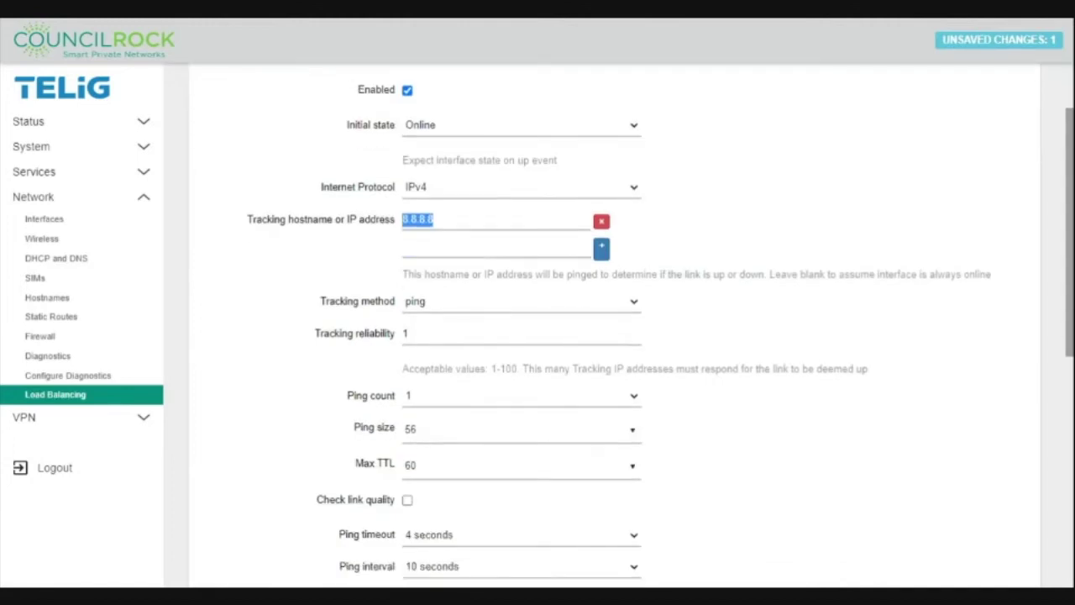
scroll(583, 343, "down", 3)
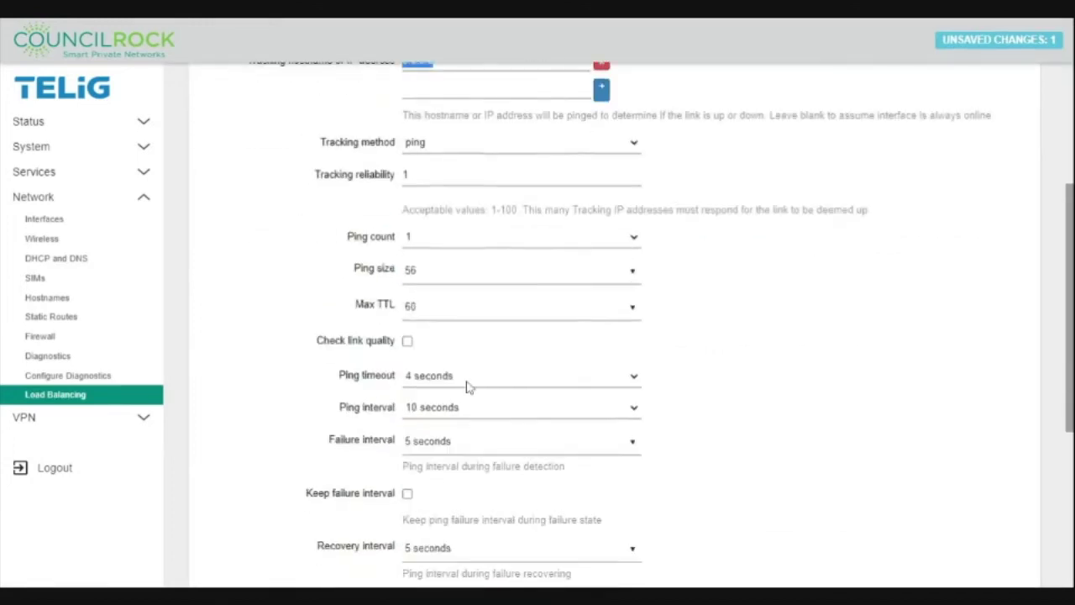
left_click_drag(321, 445, 378, 464)
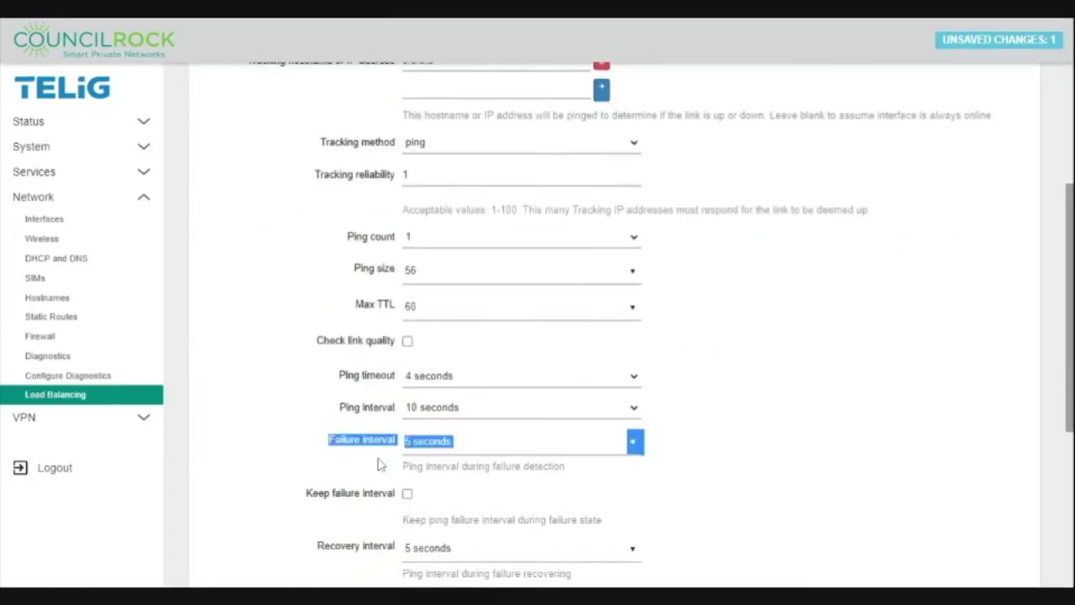
scroll(454, 445, "down", 4)
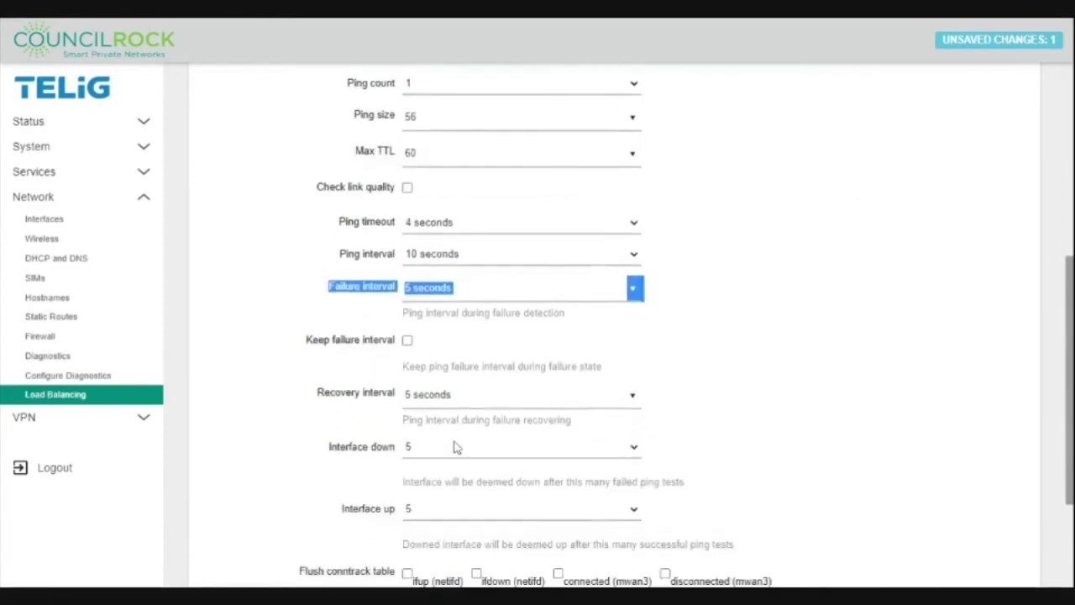
scroll(453, 445, "down", 3)
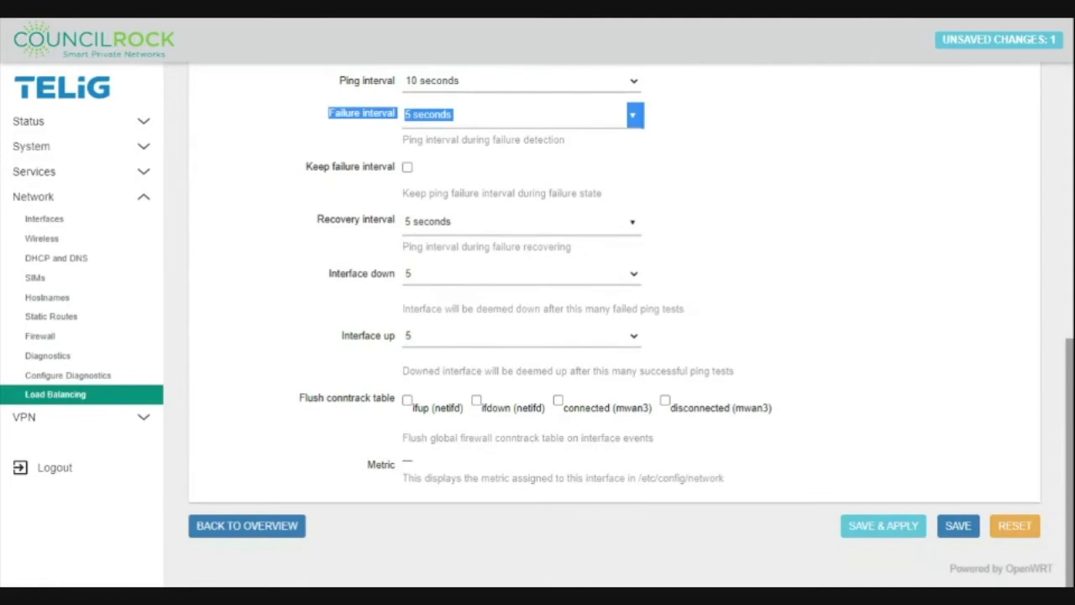
triple_click(420, 478)
Step: Set the gateway metric of the WAN_C network interface to 10 and save the interface settings
left_click(69, 223)
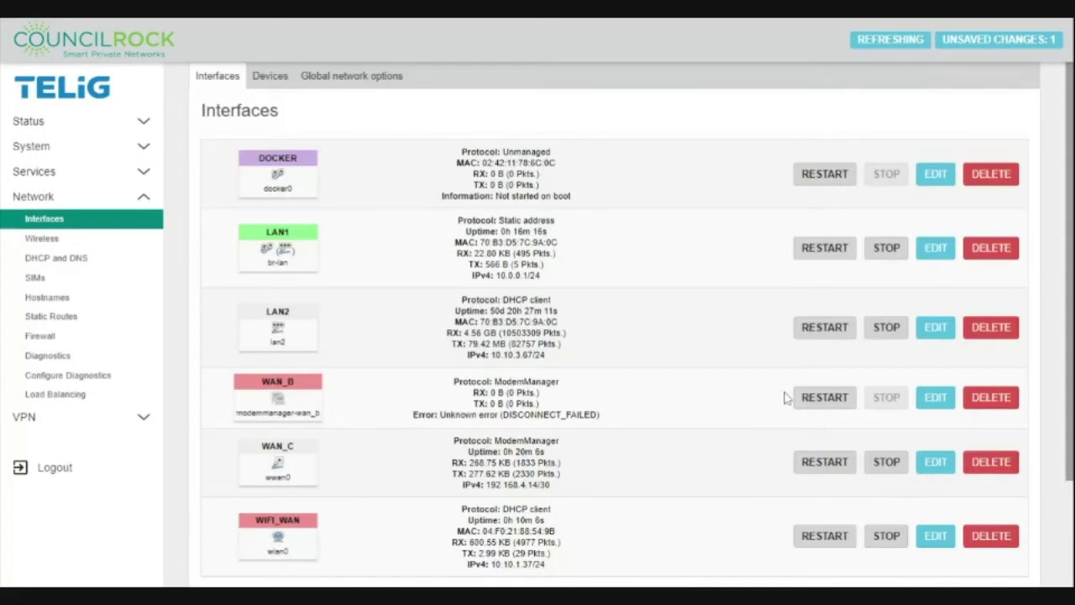
left_click(936, 462)
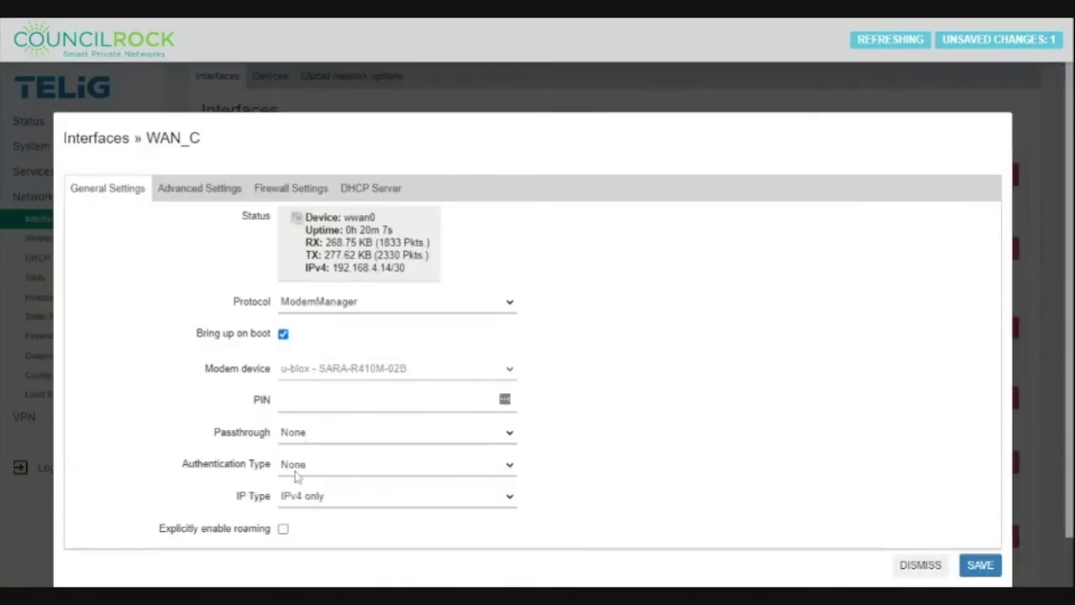
left_click(196, 190)
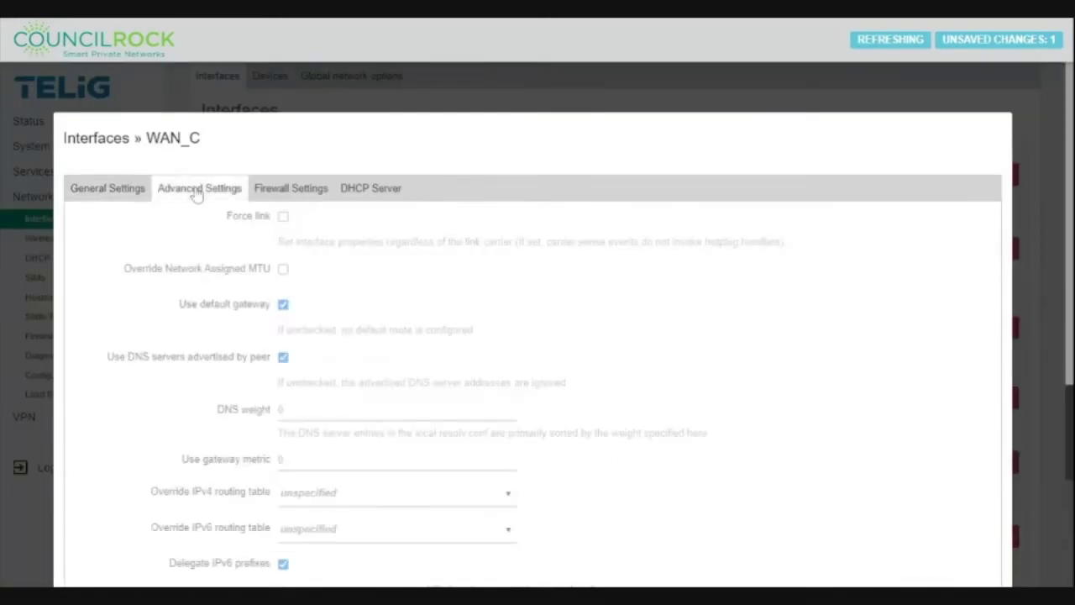
left_click(319, 460)
type("10")
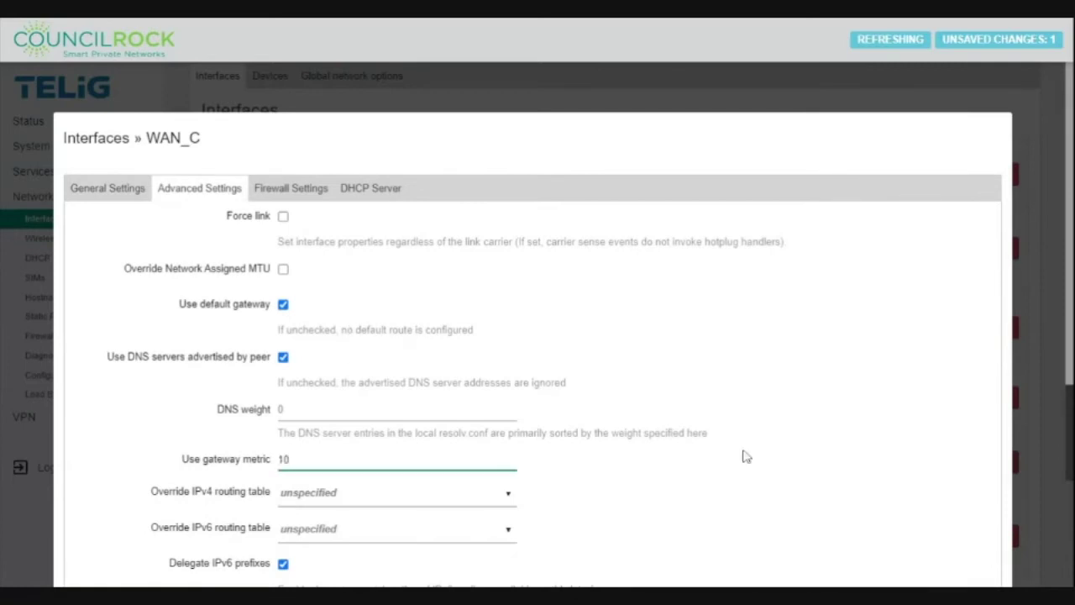
scroll(744, 453, "down", 5)
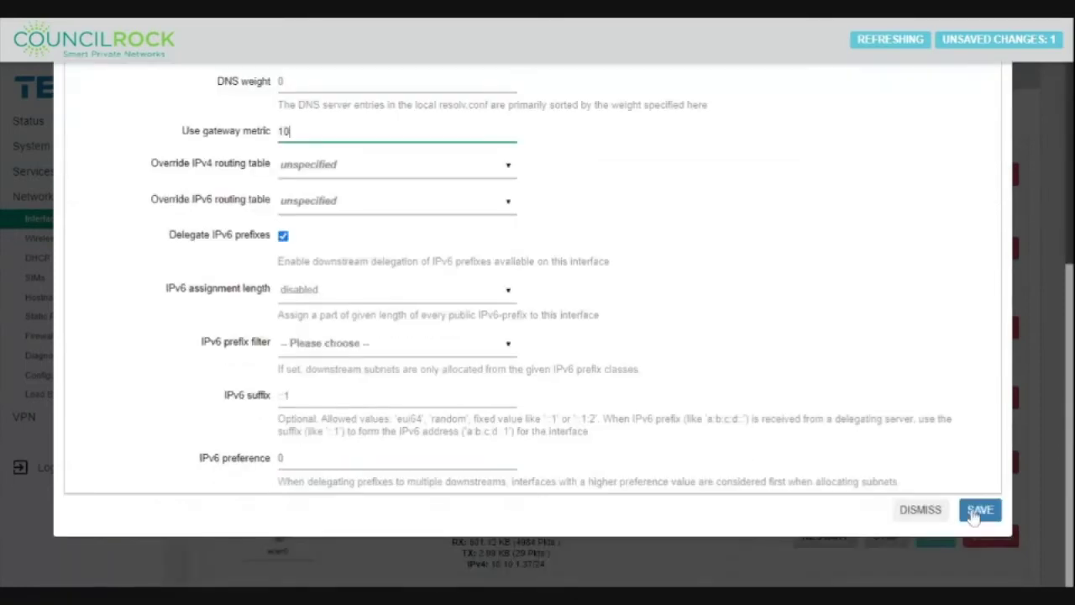
left_click(979, 512)
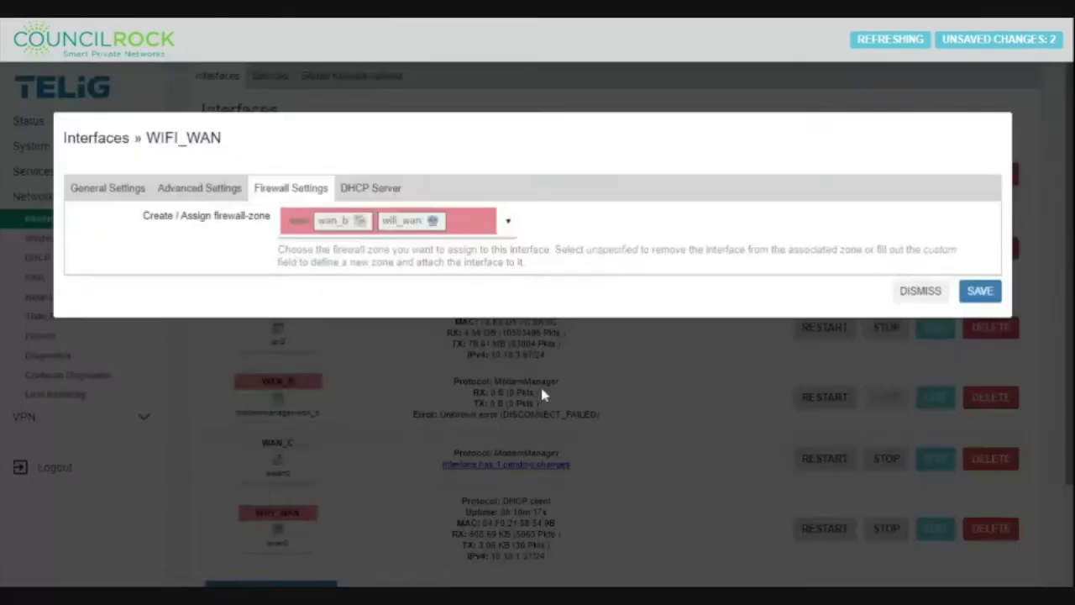
Step: Set the gateway metric of the WIFI_WAN network interface to 5 and save the interface settings
left_click(200, 187)
scroll(295, 339, "down", 2)
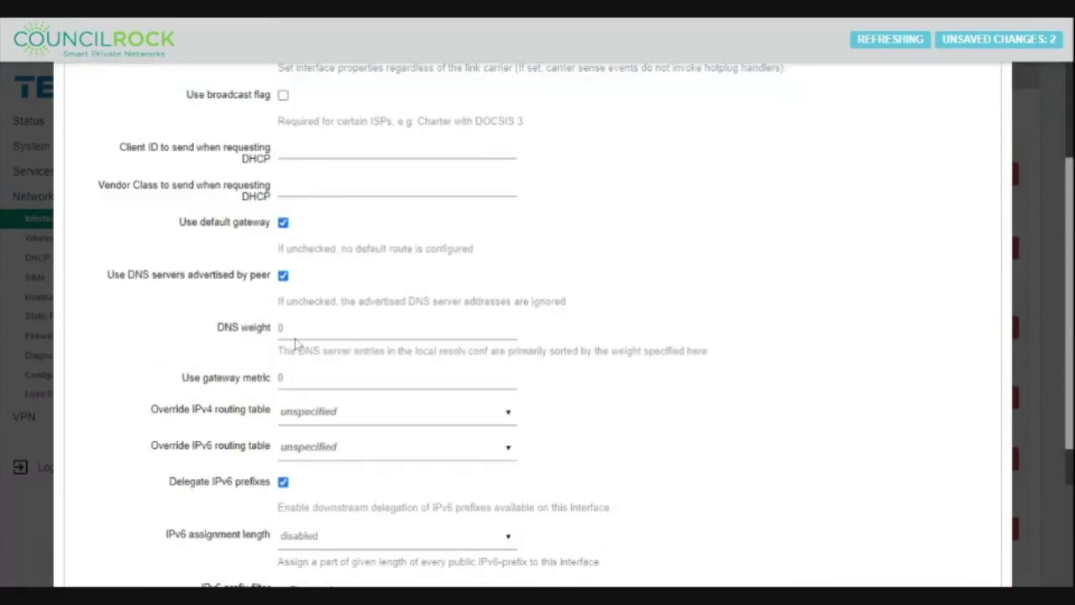
left_click(271, 378)
type("5")
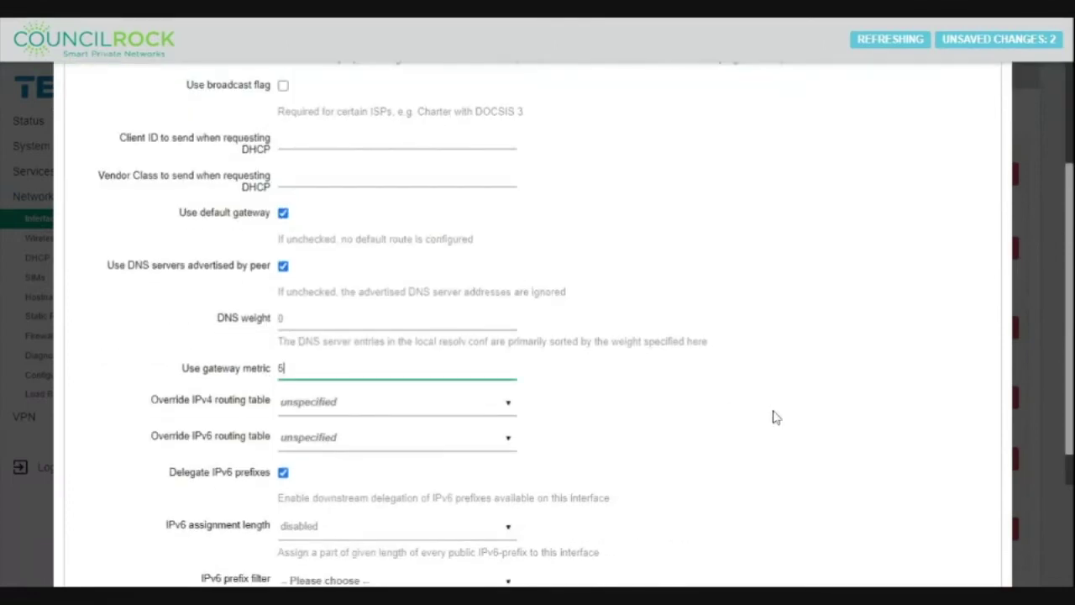
scroll(772, 415, "down", 2)
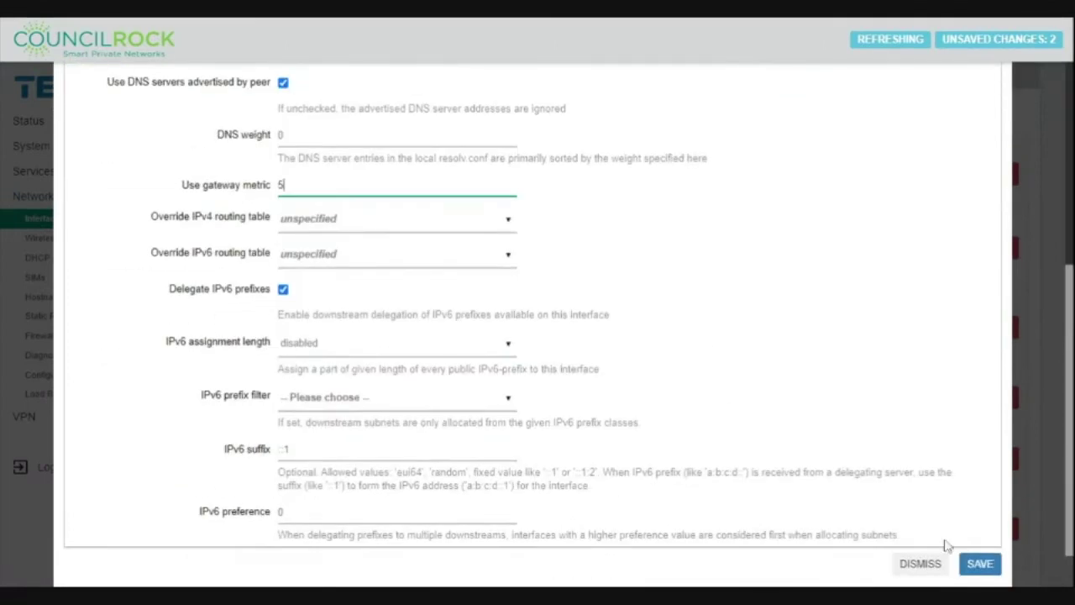
left_click(971, 567)
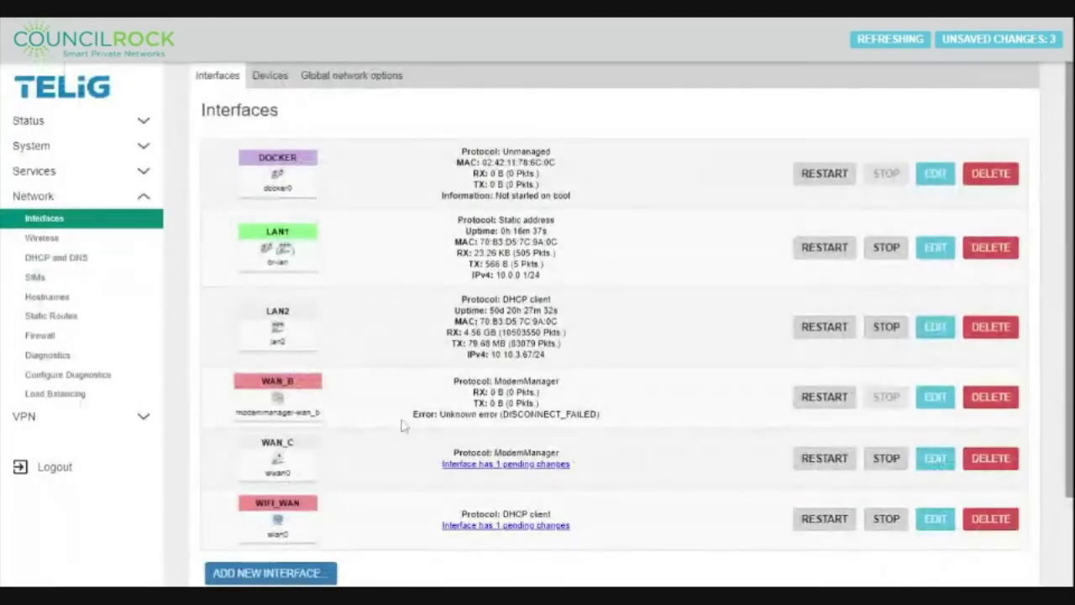
Step: Add an interface named wifi_wan to the load balancing (MWAN) interfaces
left_click(84, 395)
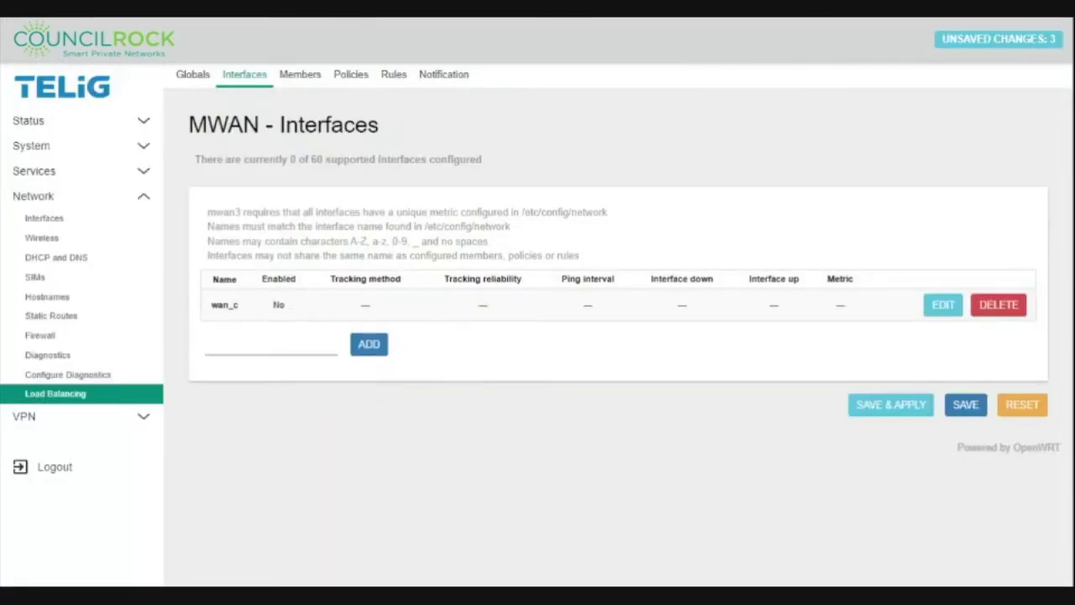
left_click(252, 344)
type("wifi_wan")
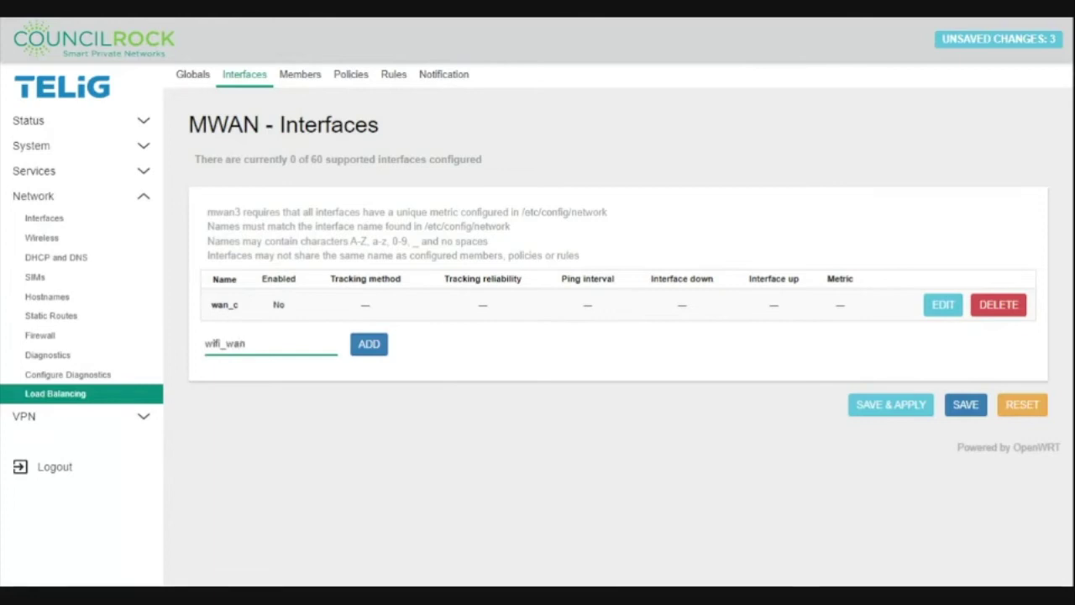
left_click(370, 346)
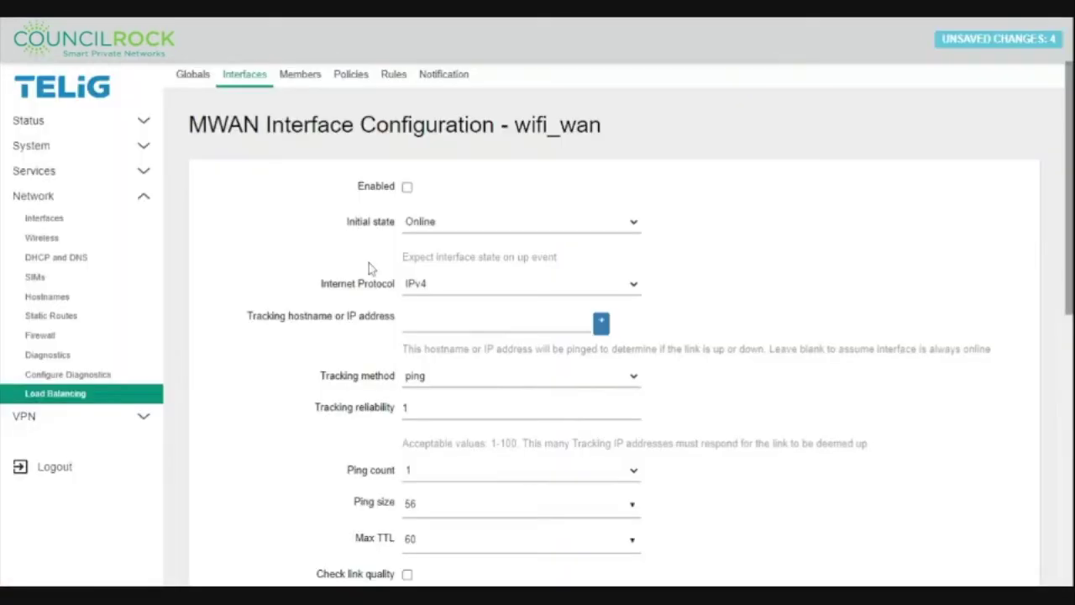
Step: Enable the wifi_wan load balancing interface, enter 8.8.8.8 as its tracking address and save the settings
left_click(407, 187)
left_click(453, 321)
type("8.8.8.8")
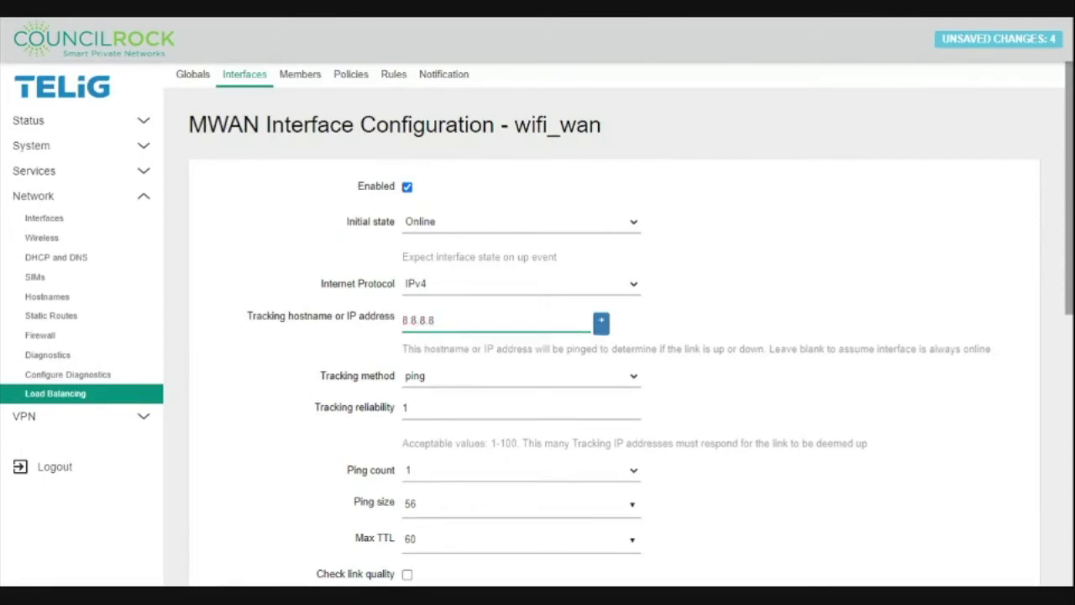
scroll(840, 384, "down", 7)
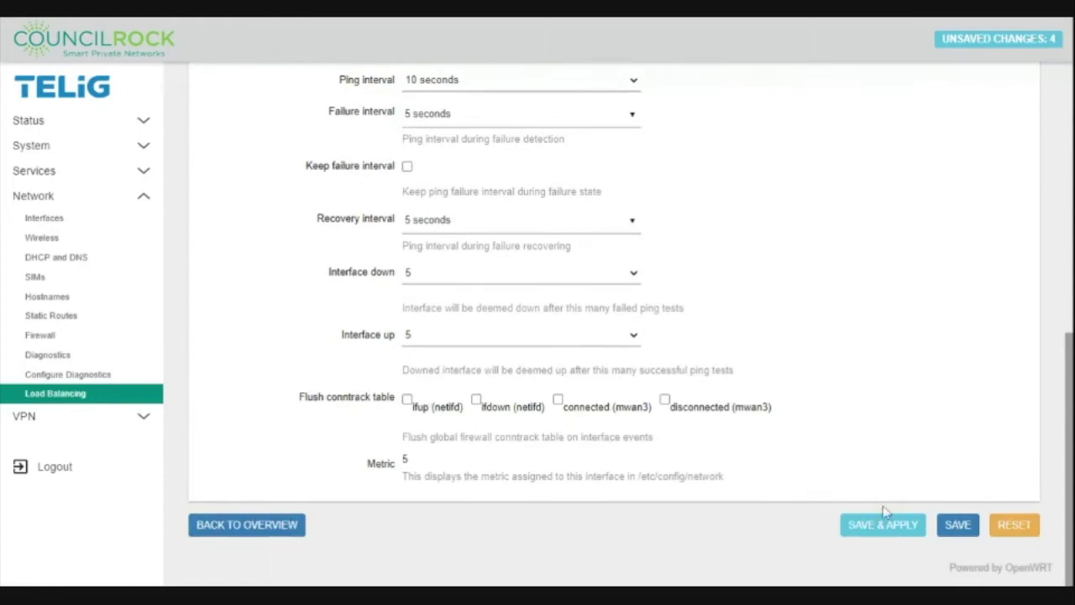
left_click(947, 525)
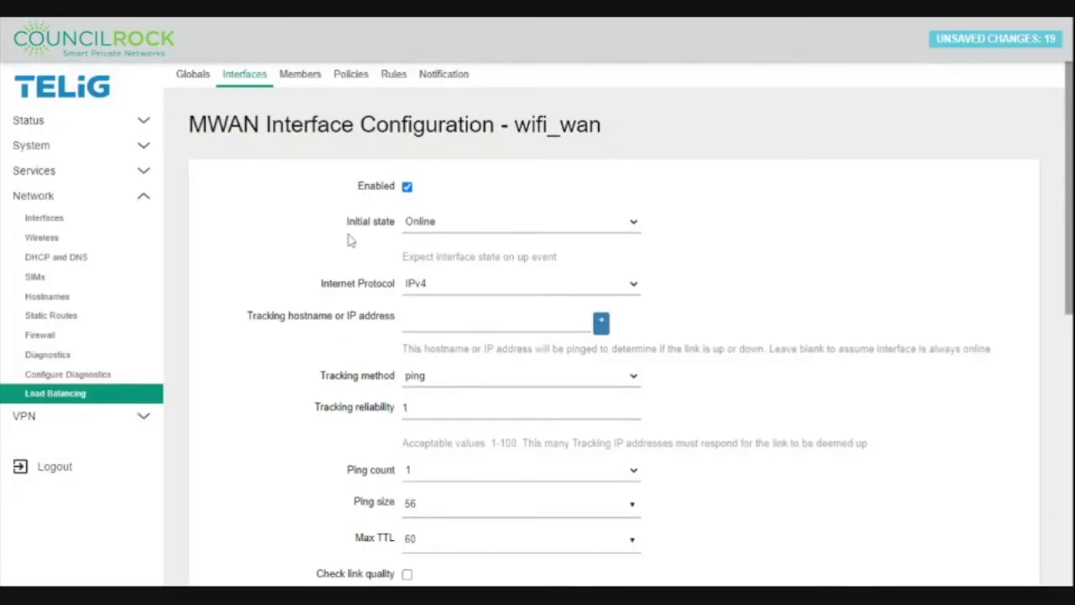
Step: Enable the wan_c load balancing interface, add 8.8.8.8 as its tracking address and save the settings
left_click(256, 81)
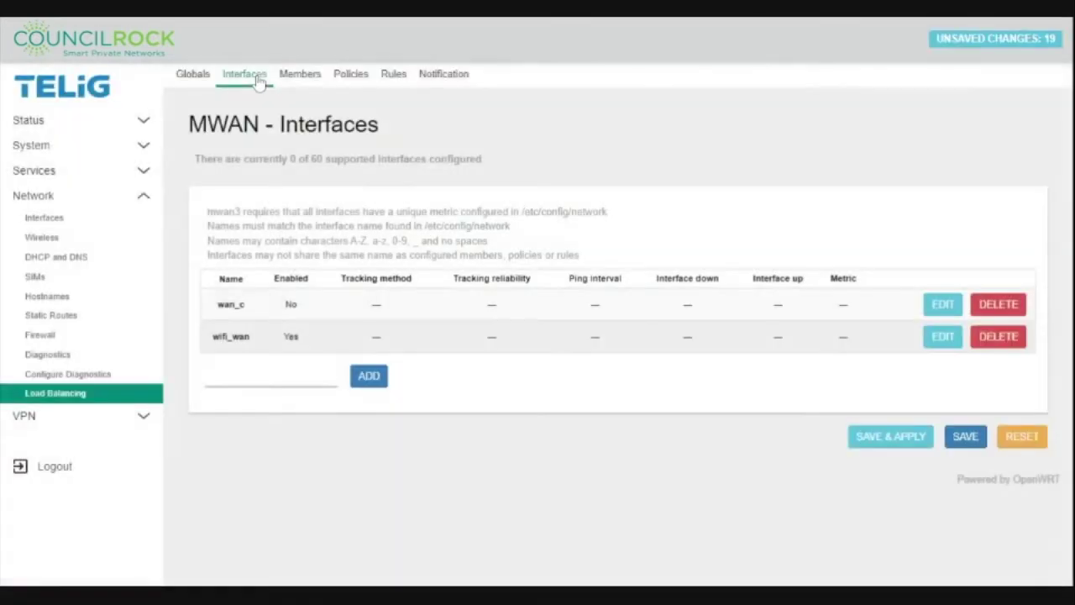
left_click(939, 307)
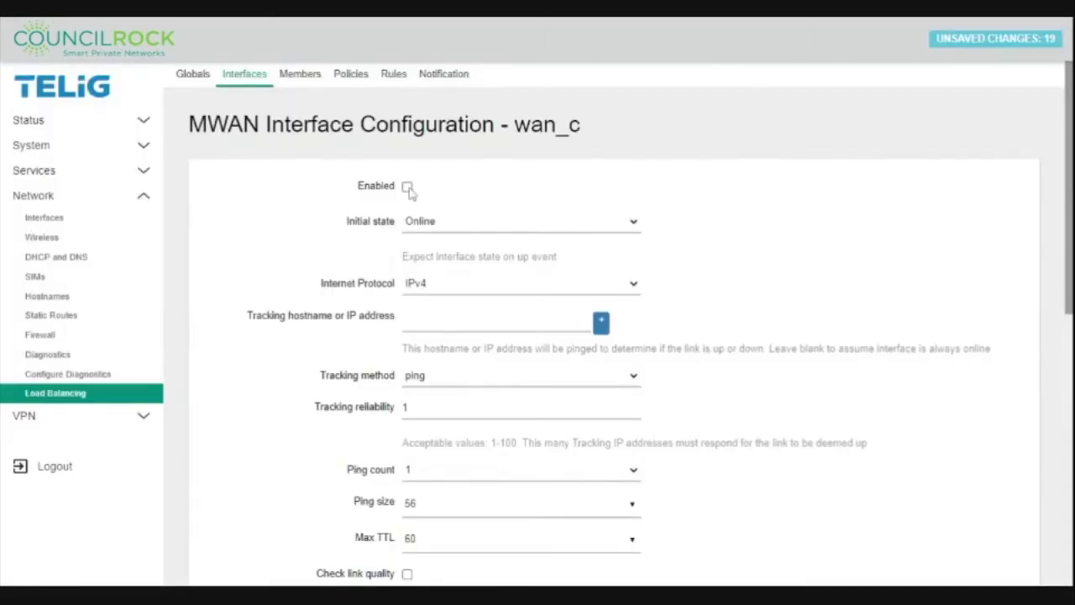
left_click(406, 186)
left_click(403, 320)
type("8.8.8.8")
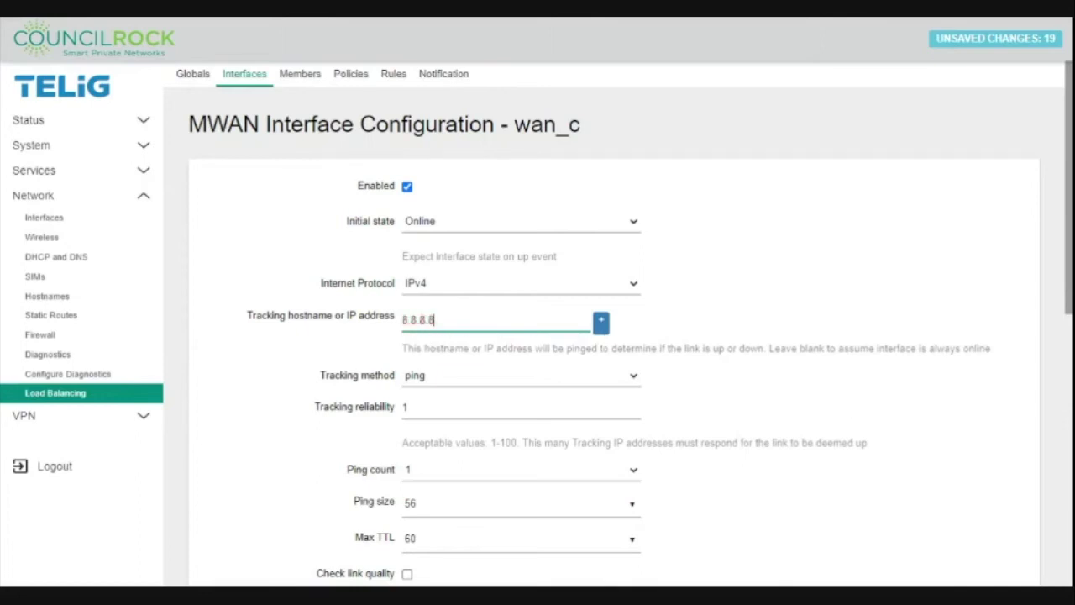
left_click(602, 322)
scroll(777, 336, "down", 10)
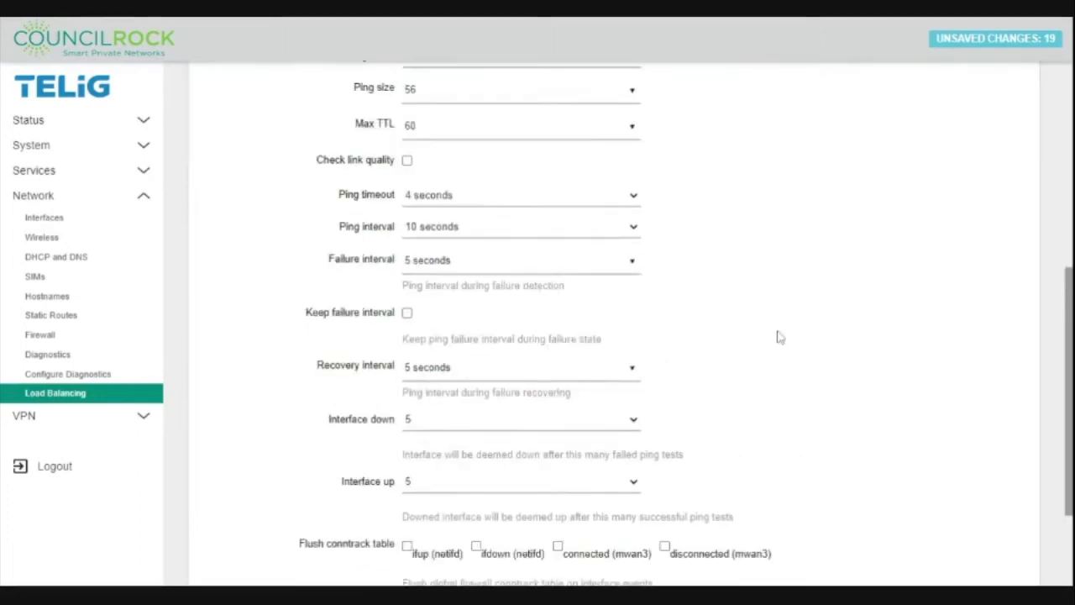
left_click(964, 526)
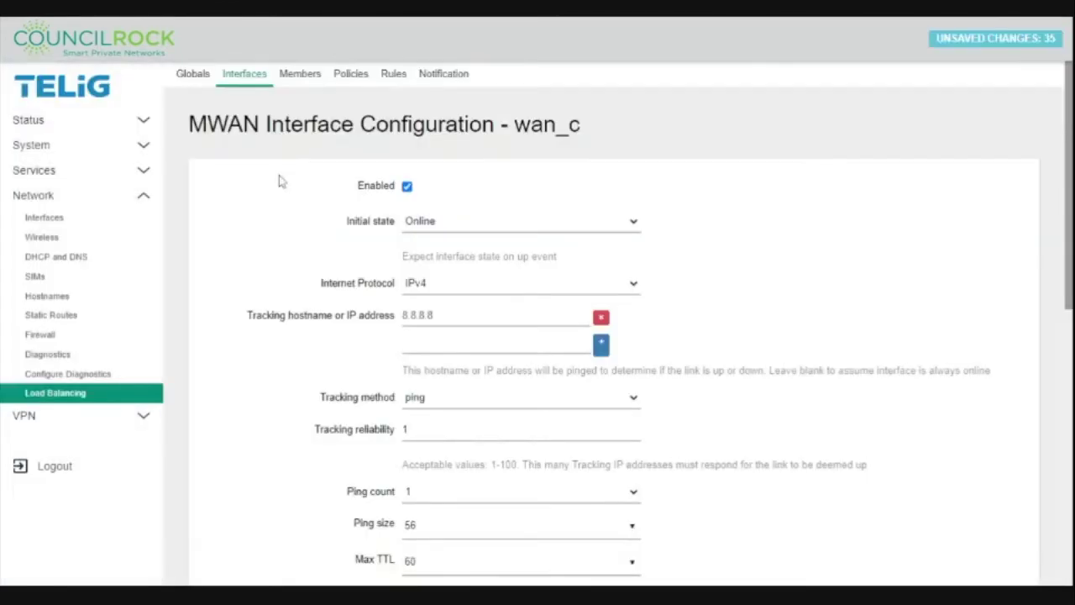
Step: Add a load balancing (MWAN) member named wan_c_p
left_click(294, 74)
left_click(271, 307)
type("wan_c")
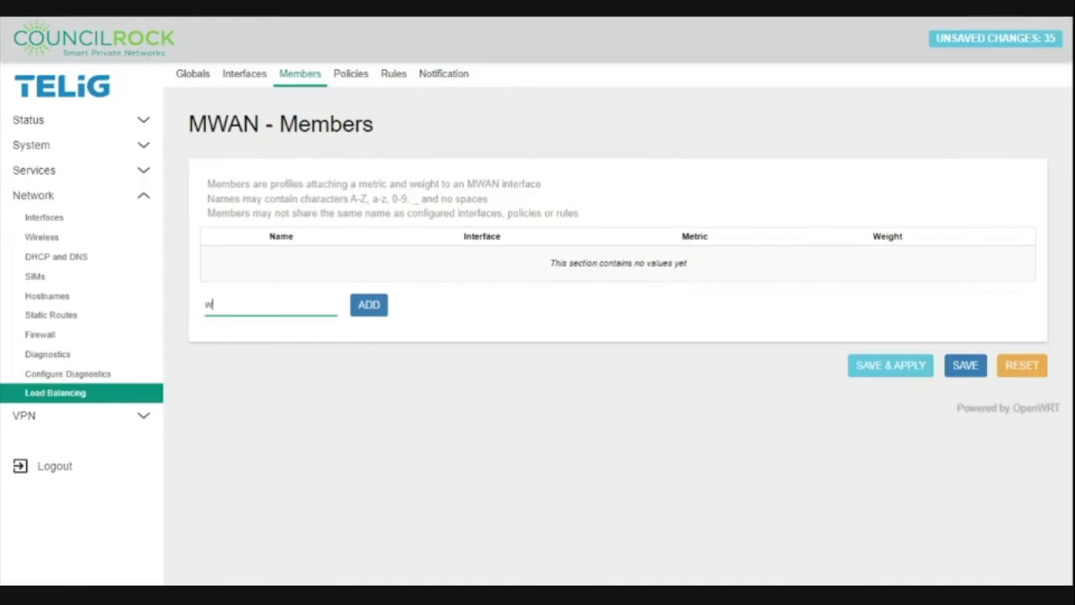
type("_p")
left_click(384, 307)
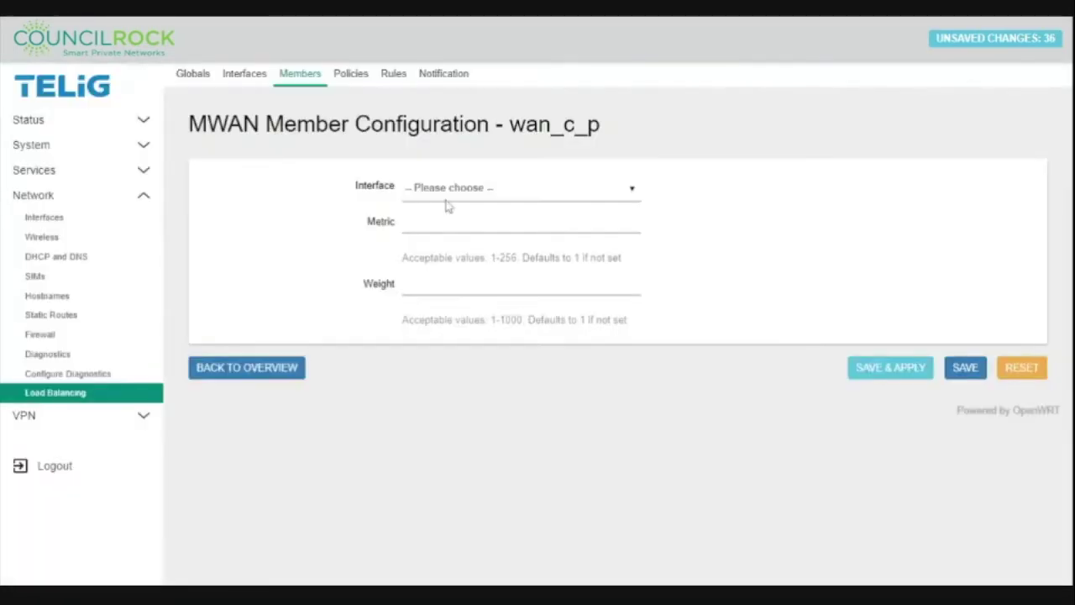
Step: Assign the wan_c interface to member wan_c_p with metric 1 and weight 1, and save it
left_click(448, 204)
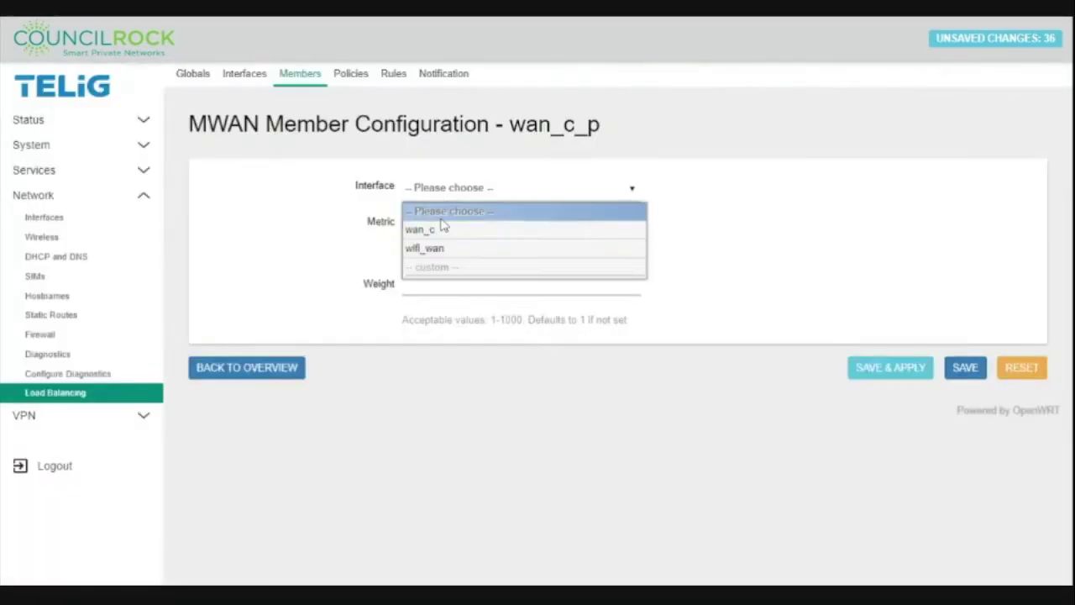
left_click(442, 229)
left_click(442, 223)
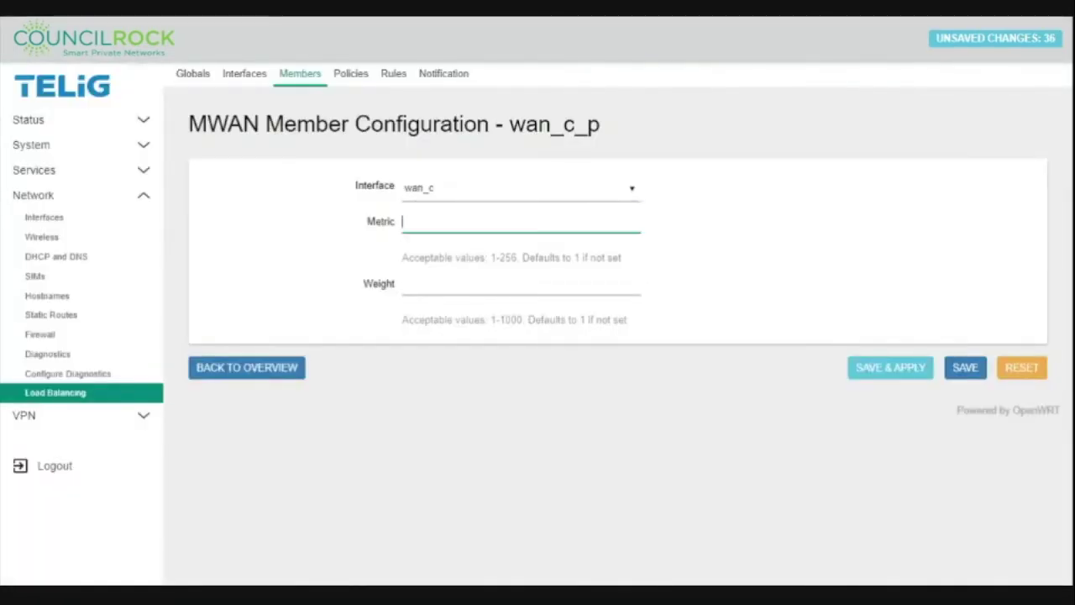
type("1")
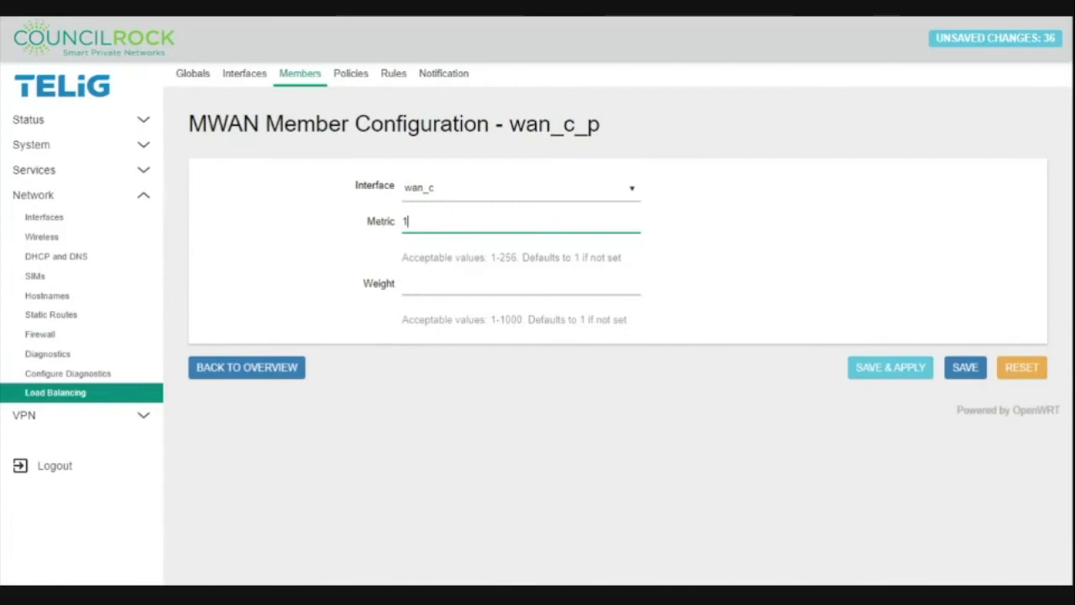
left_click(521, 286)
type("1")
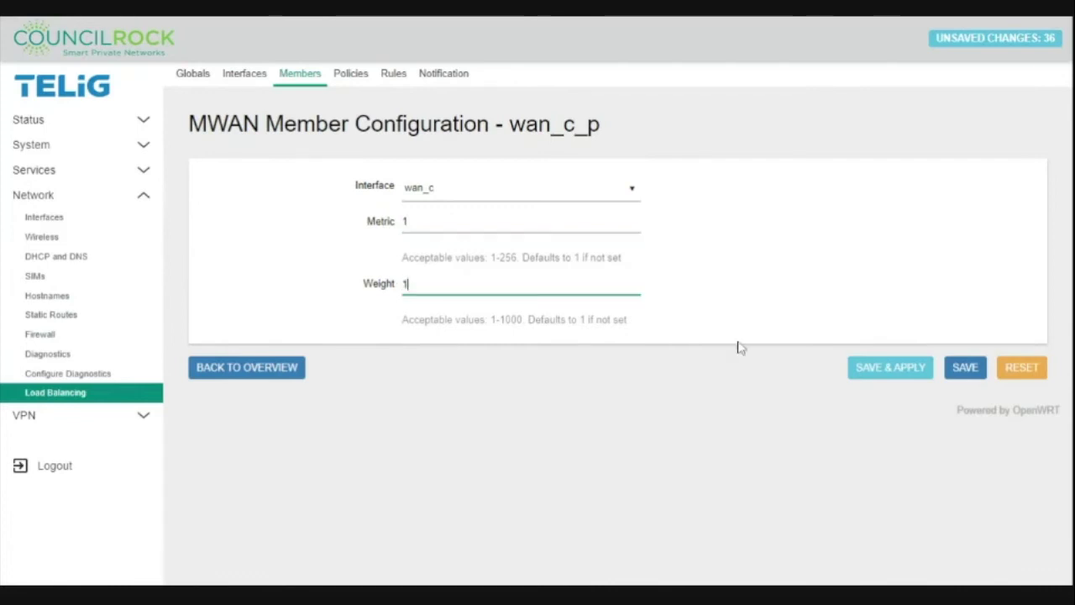
left_click(966, 368)
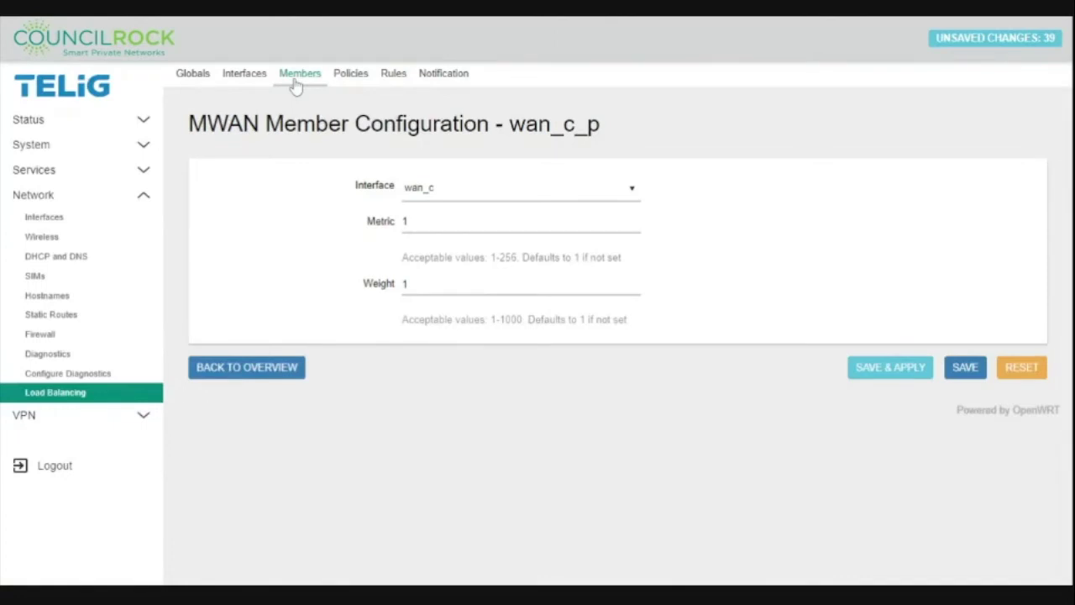
Step: Add a second load balancing (MWAN) member named wifi_wan_p
left_click(295, 84)
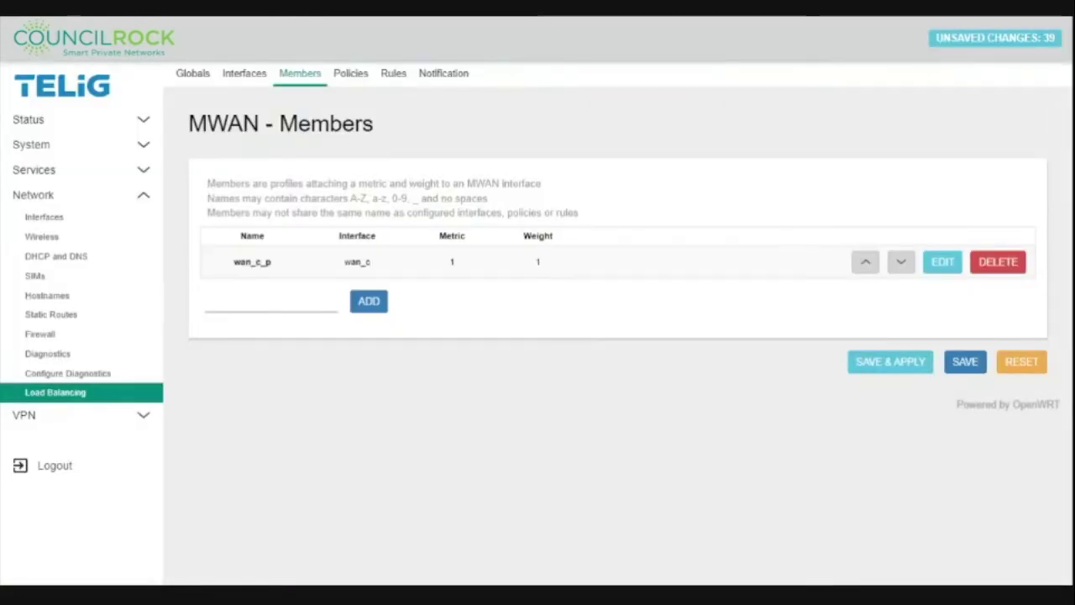
left_click(270, 300)
type("wifi_wan_p")
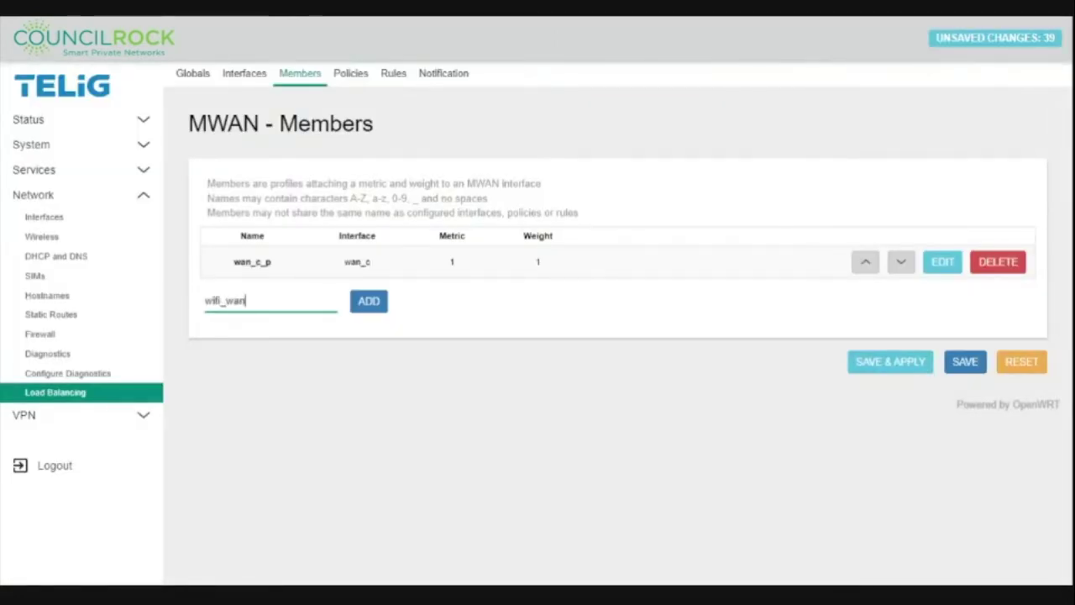
left_click(374, 300)
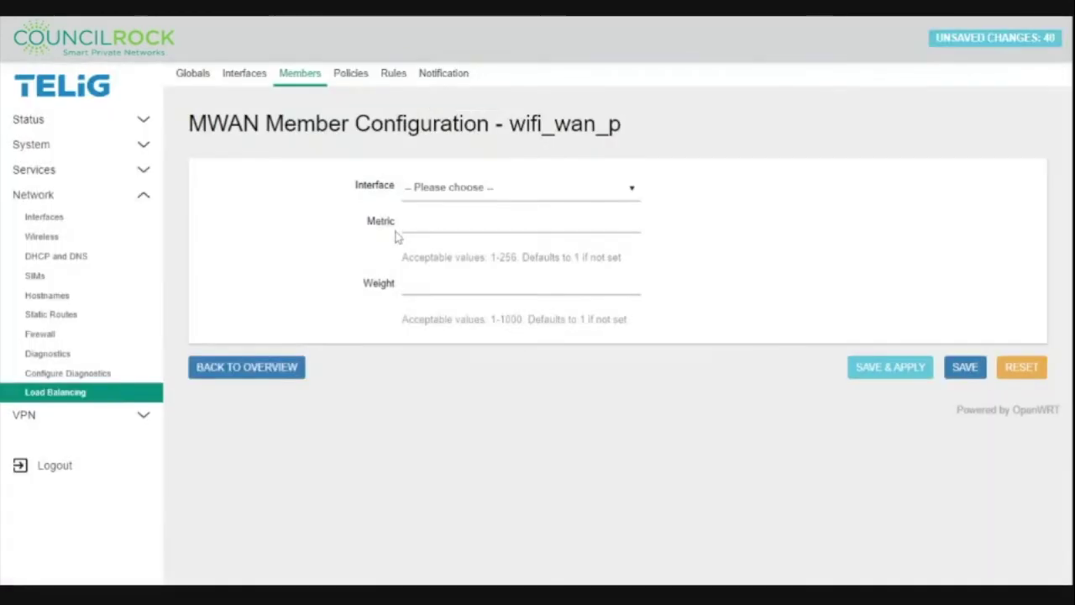
Step: Assign the wifi_wan interface to member wifi_wan_p with metric 1 and weight 1, and save it
left_click(437, 187)
left_click(434, 249)
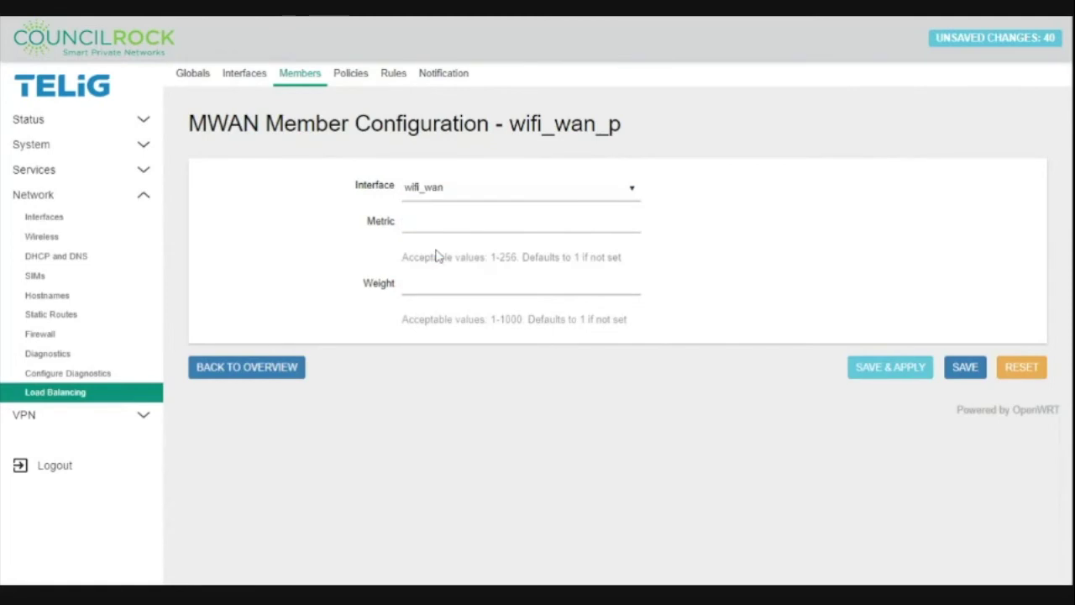
left_click(453, 225)
type("1")
left_click(463, 292)
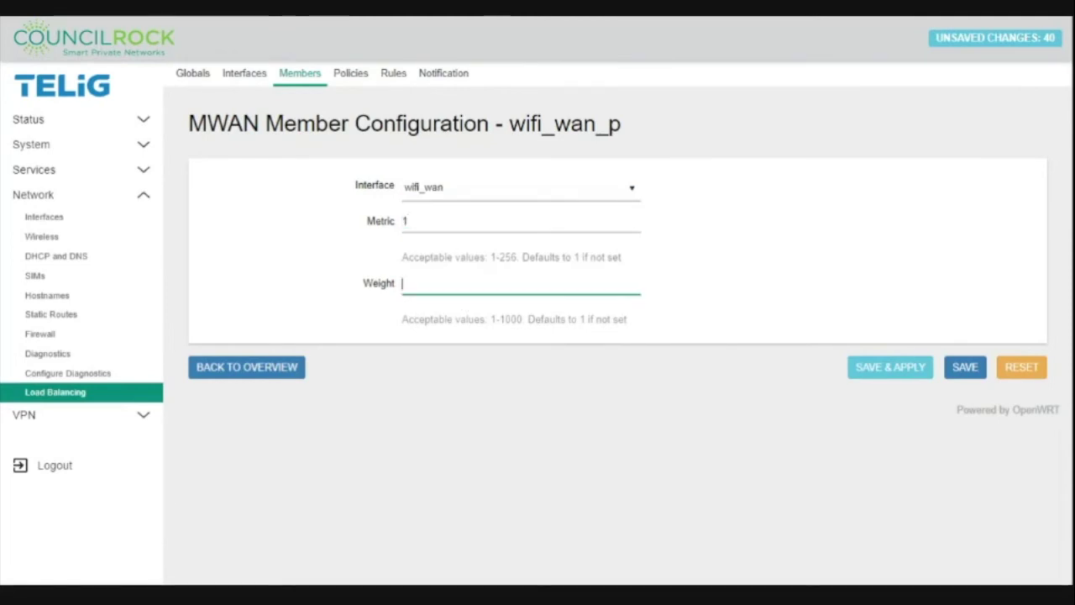
type("1")
left_click(962, 376)
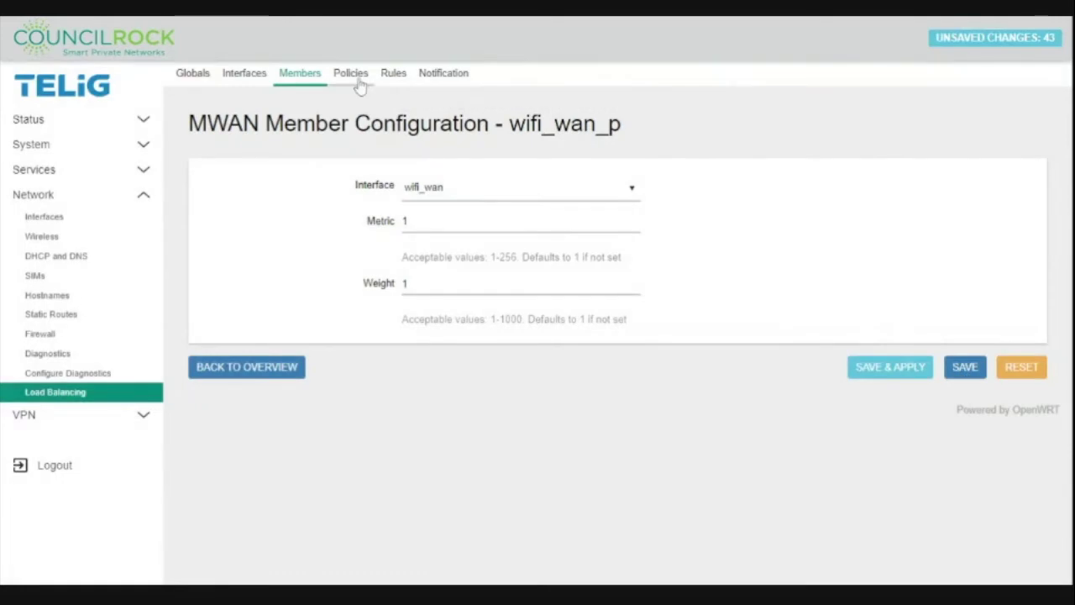
Step: Add a load balancing (MWAN) policy named wan_c_main
left_click(353, 75)
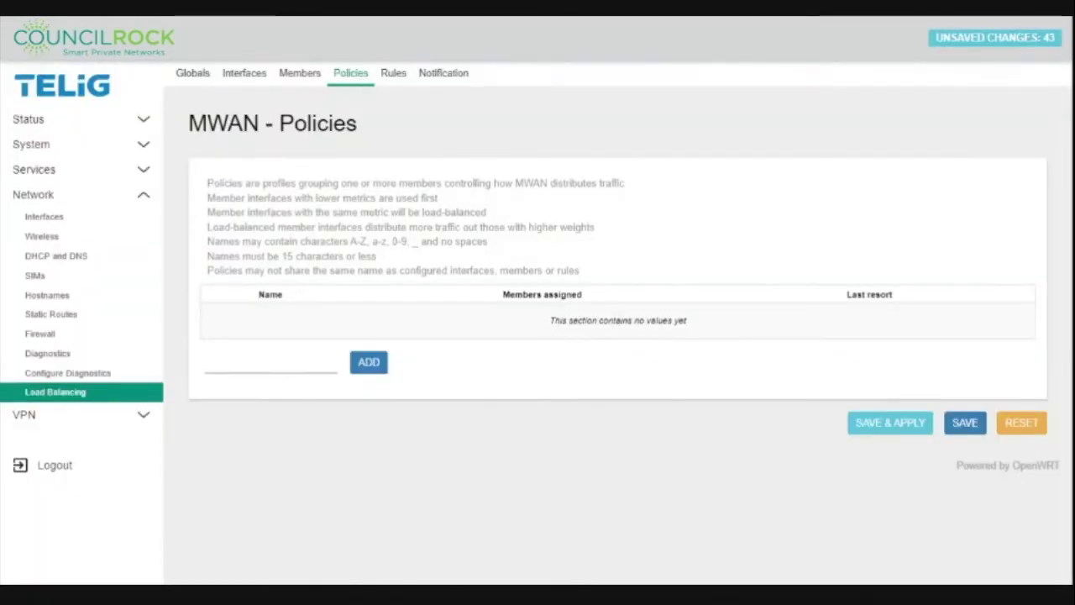
left_click(270, 362)
type("w")
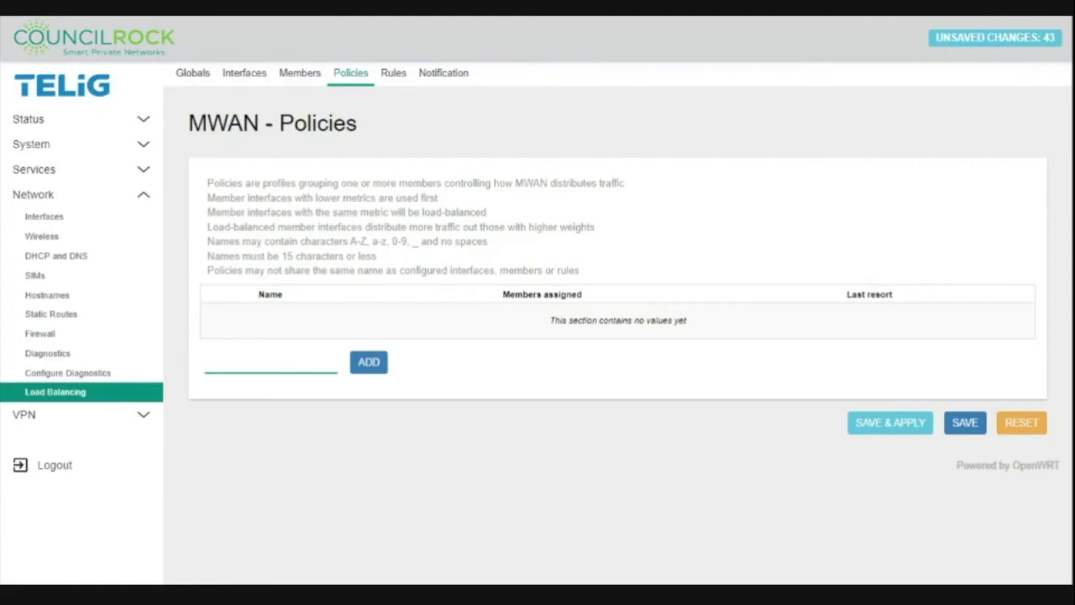
type("waN")
type("n")
type("_c_main")
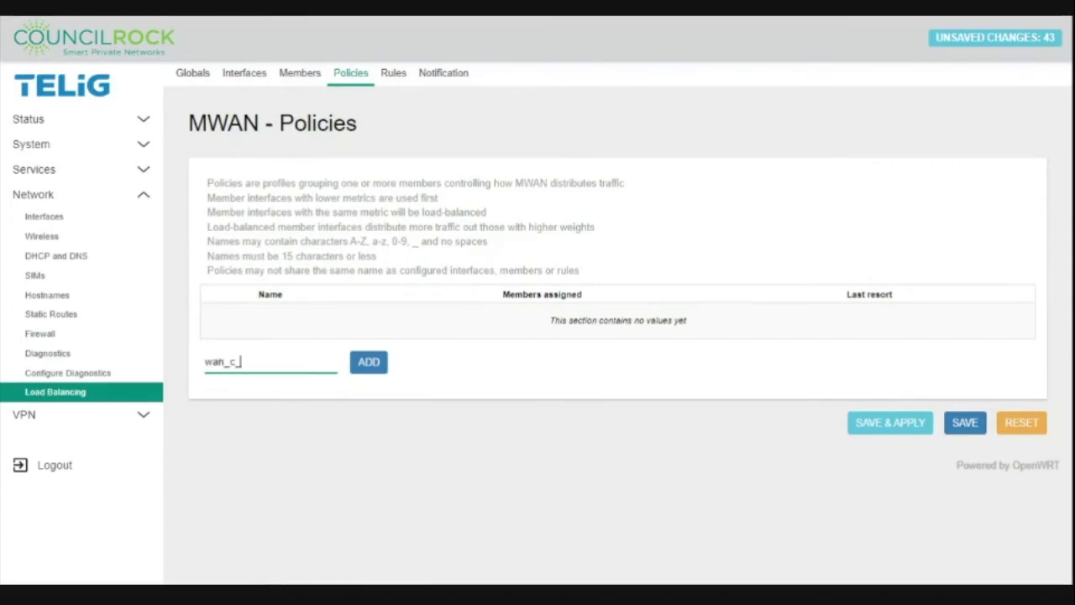
left_click(357, 371)
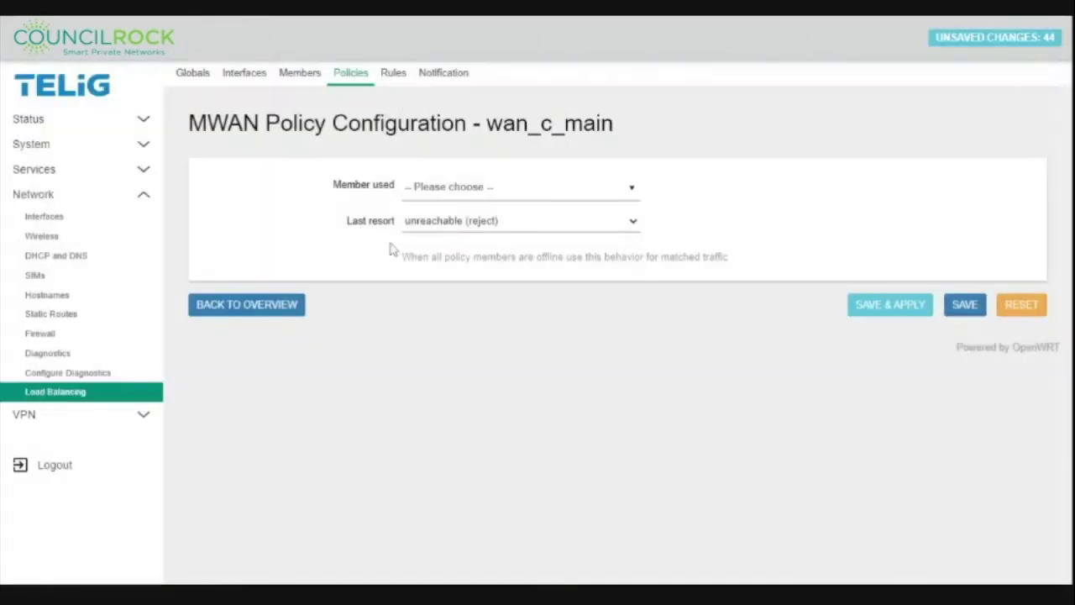
Step: Assign the members wan_c_p and wifi_wan_p to the wan_c_main policy and save it
left_click(428, 187)
left_click(437, 229)
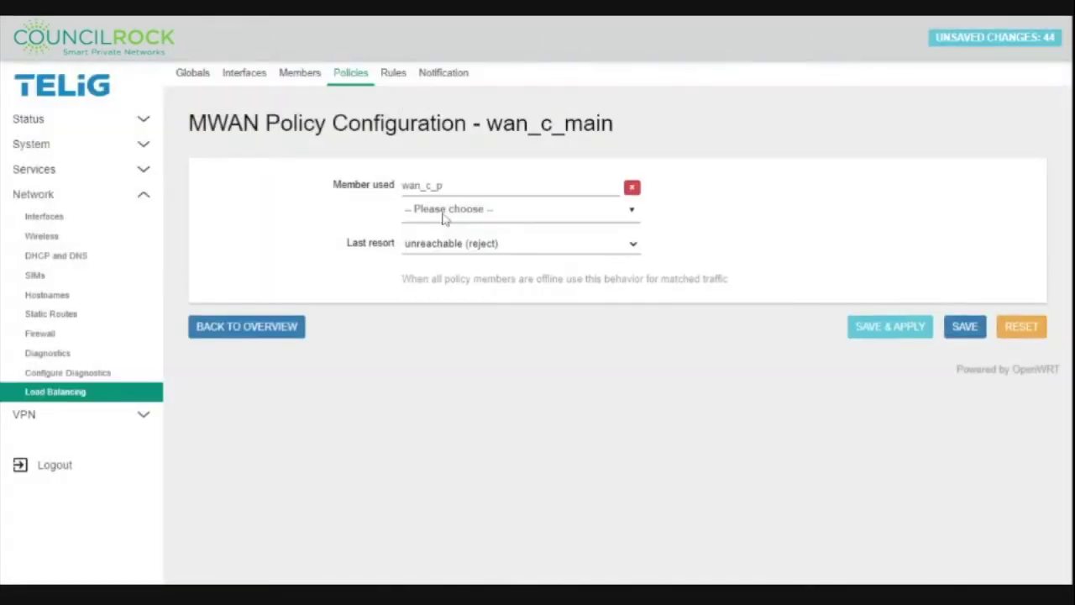
left_click(441, 213)
left_click(445, 269)
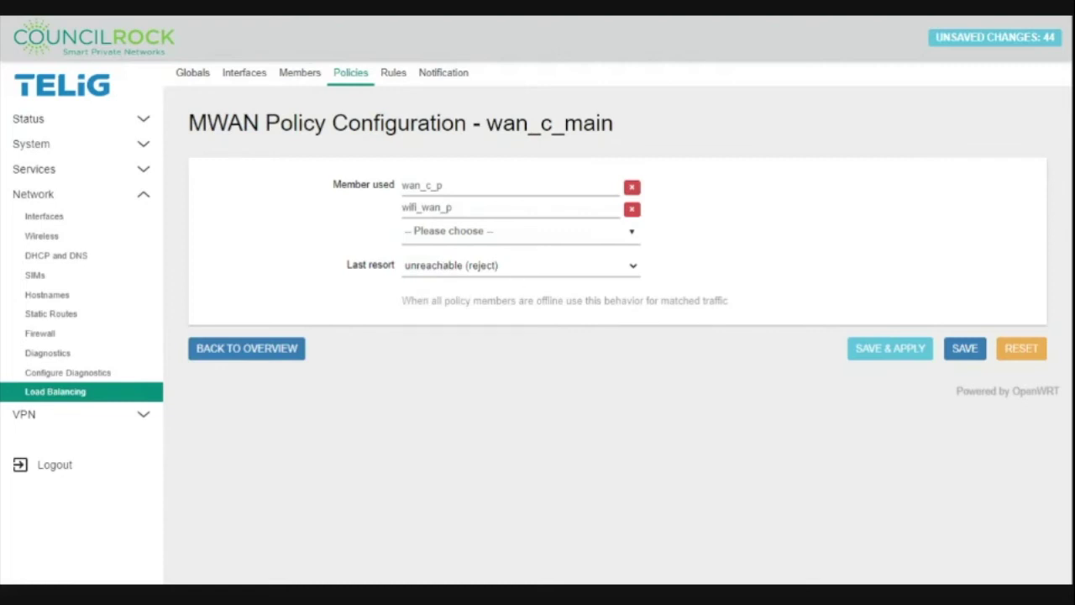
double_click(550, 300)
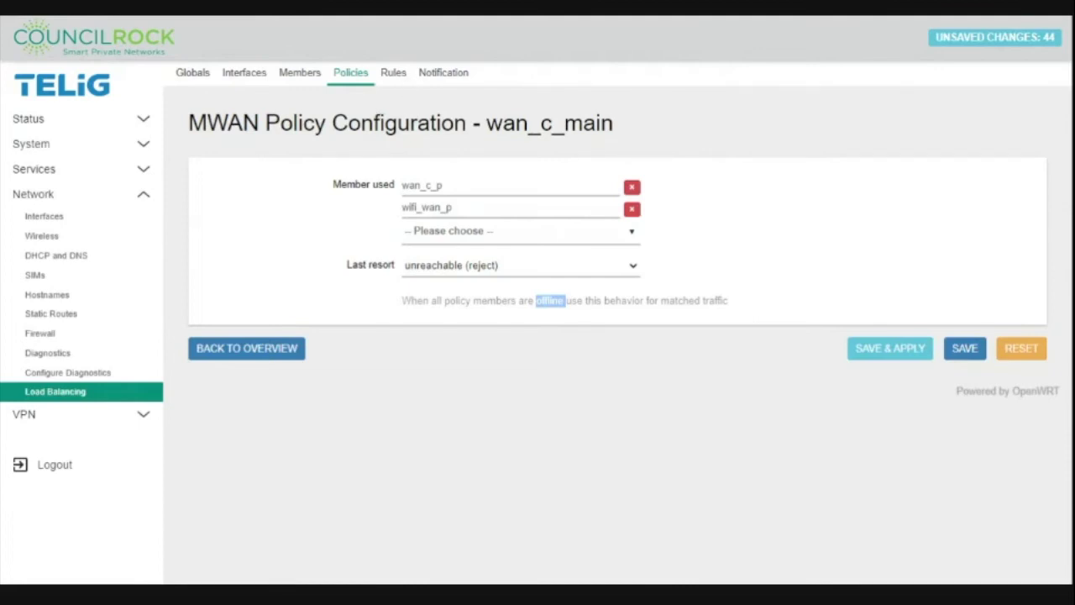
left_click(964, 349)
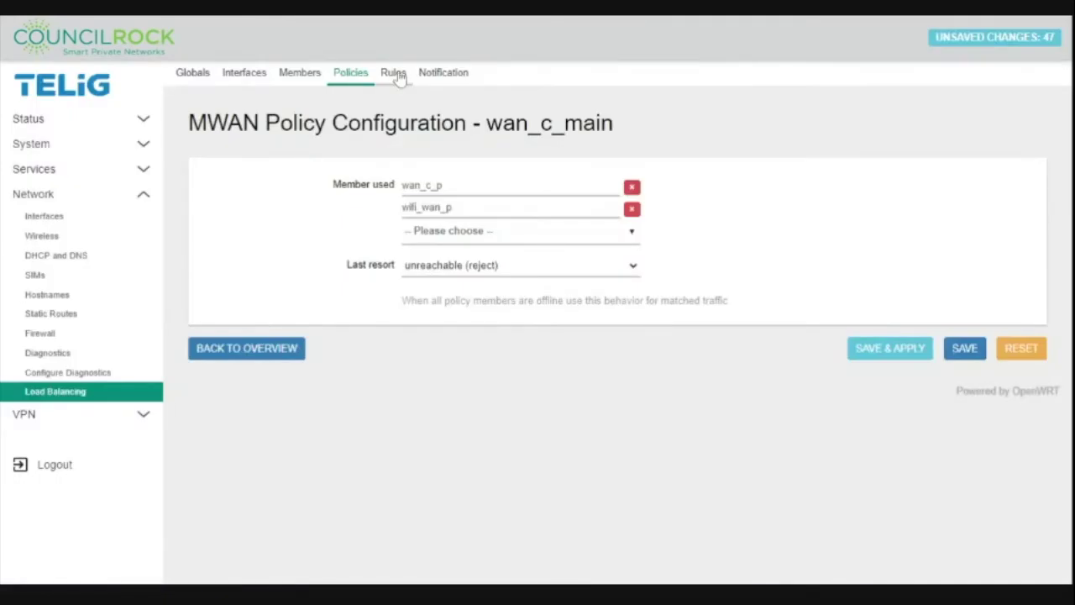
Step: Try to add a load balancing (MWAN) rule named default_wan_c_main
left_click(393, 73)
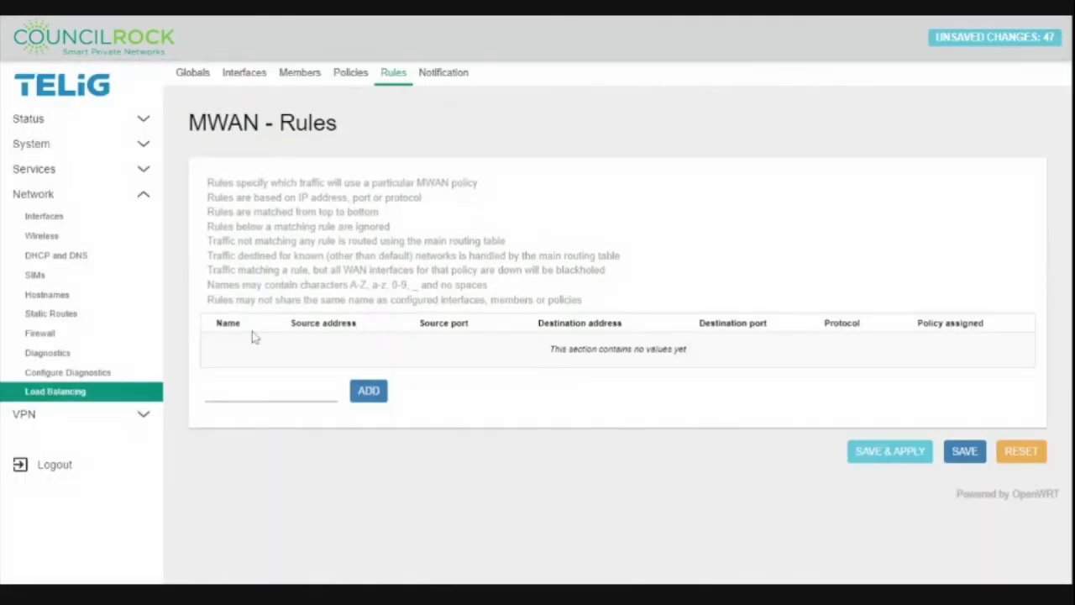
left_click(271, 391)
type("default_wan_")
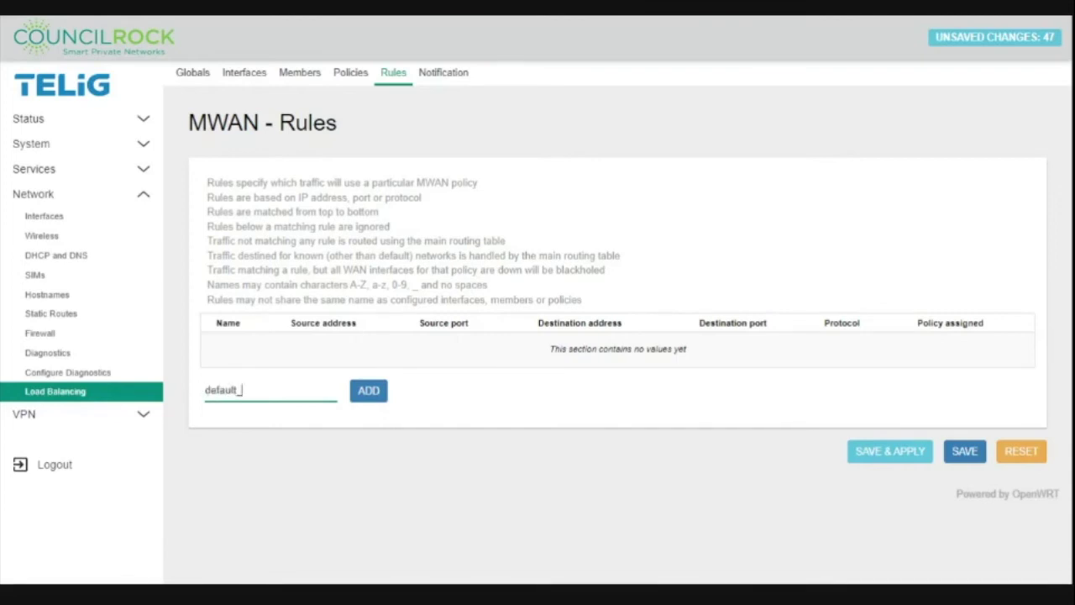
type("c_main")
left_click(370, 398)
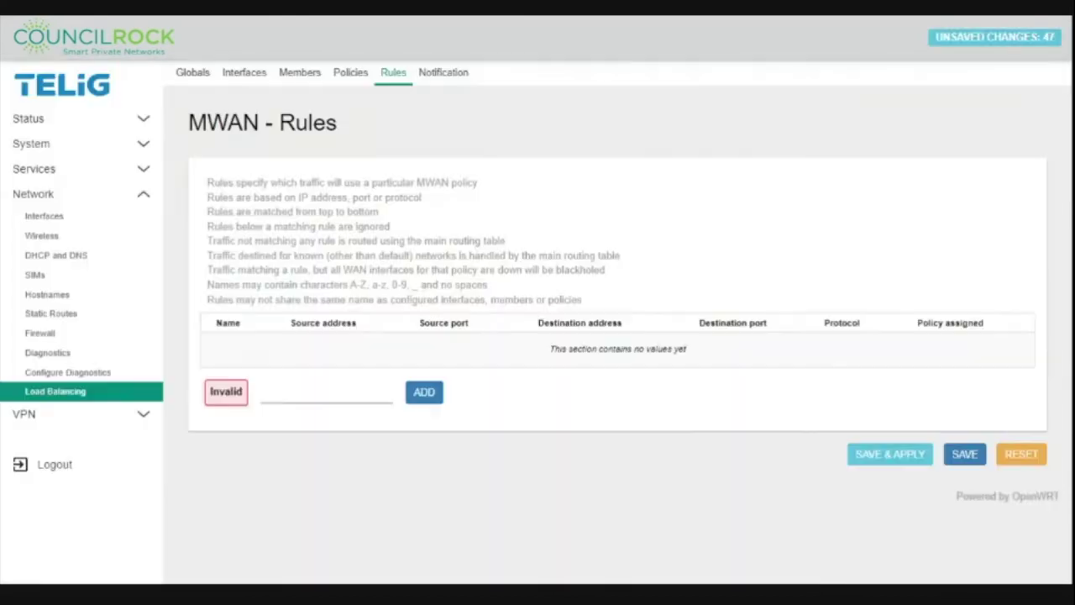
Step: Add a load balancing (MWAN) rule with the shorter name wan_c_m
left_click(260, 392)
type("wan_c_m")
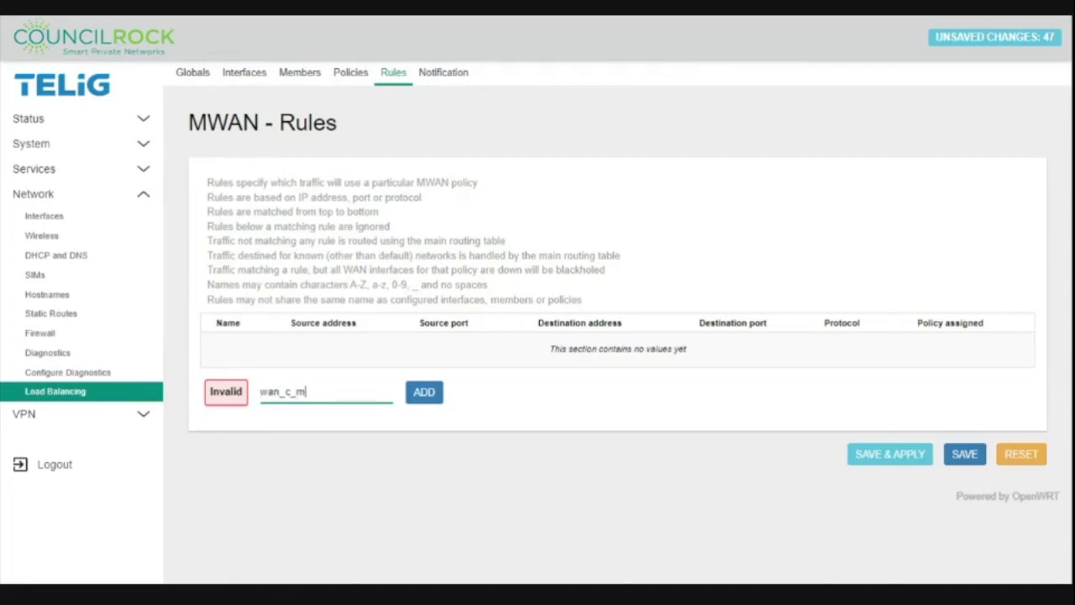
left_click(425, 393)
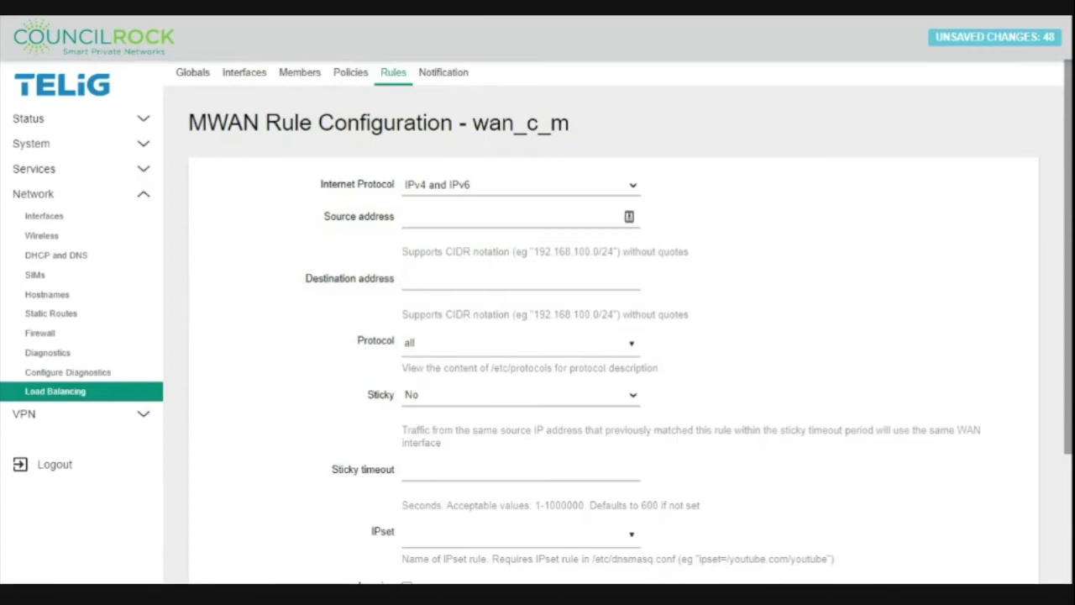
Step: Set the destination address of the wan_c_m rule to 0.0.0.0
left_click(446, 207)
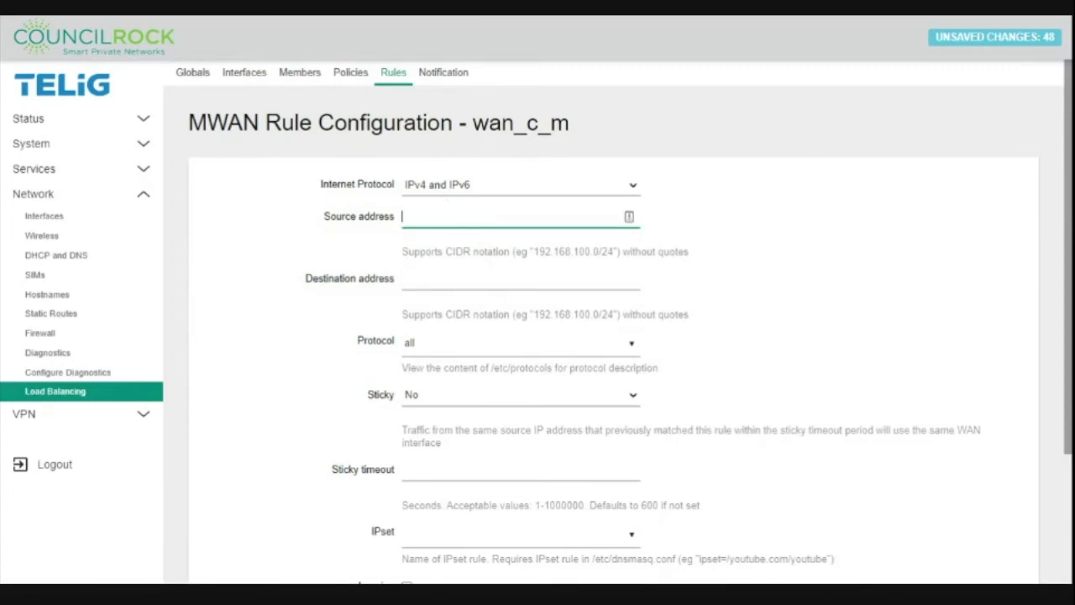
left_click(471, 279)
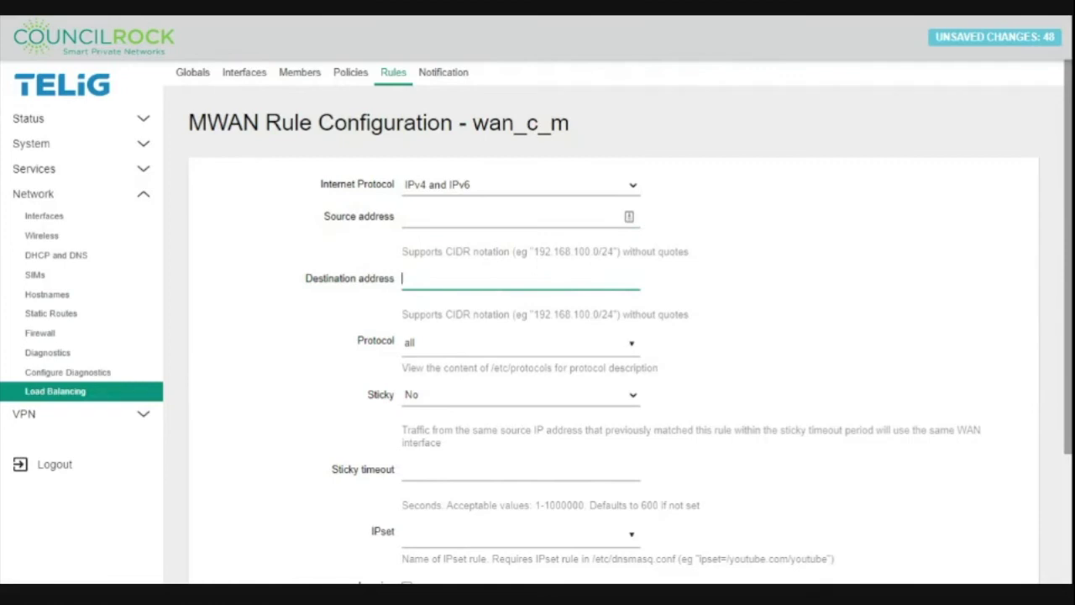
type("cm")
key("BackSpace")
type("0.0.0.0")
left_click(435, 402)
Step: Assign the wan_c_main policy to the wan_c_m rule, then save and apply the configuration
scroll(311, 376, "down", 3)
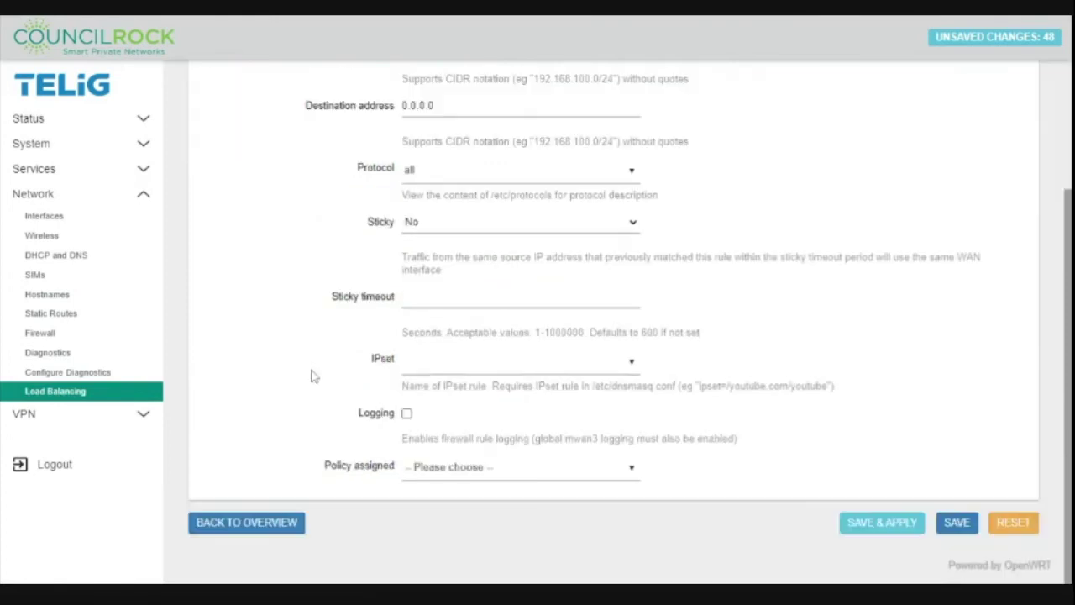
left_click(458, 468)
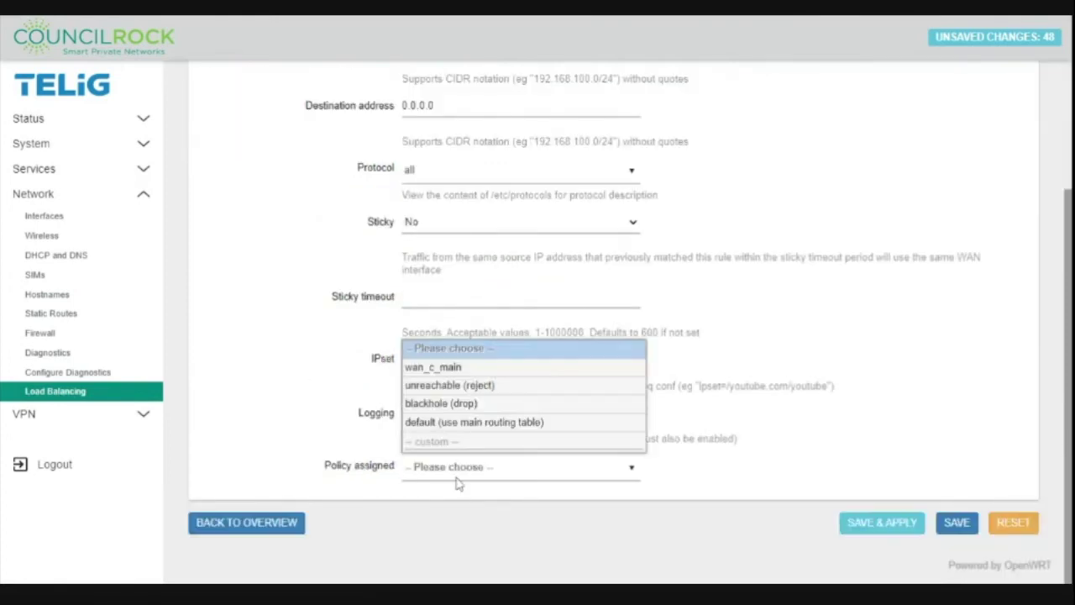
left_click(446, 369)
scroll(727, 439, "up", 2)
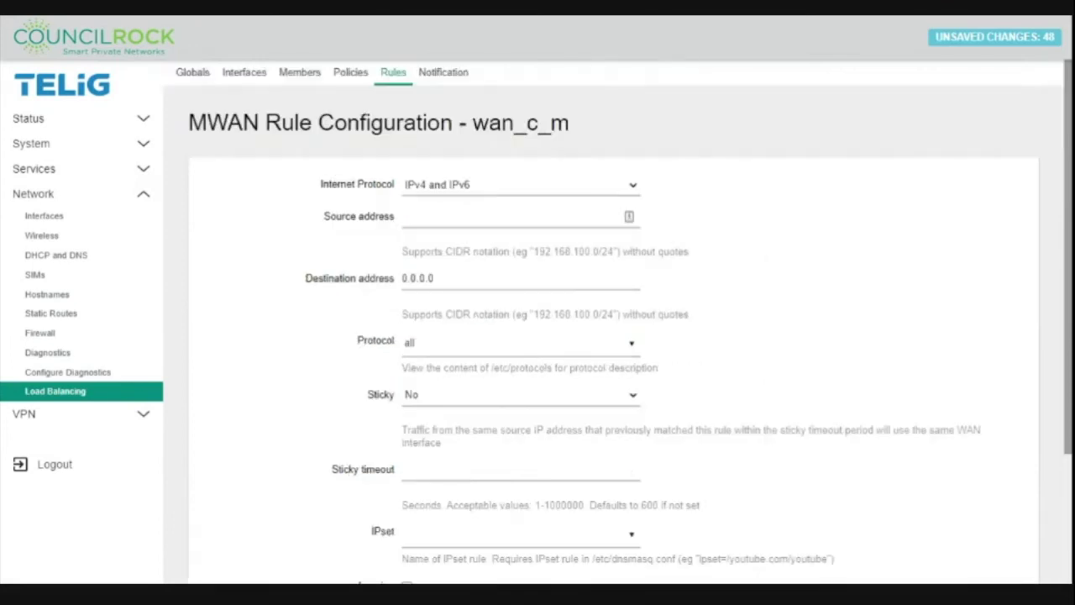
scroll(869, 509, "down", 2)
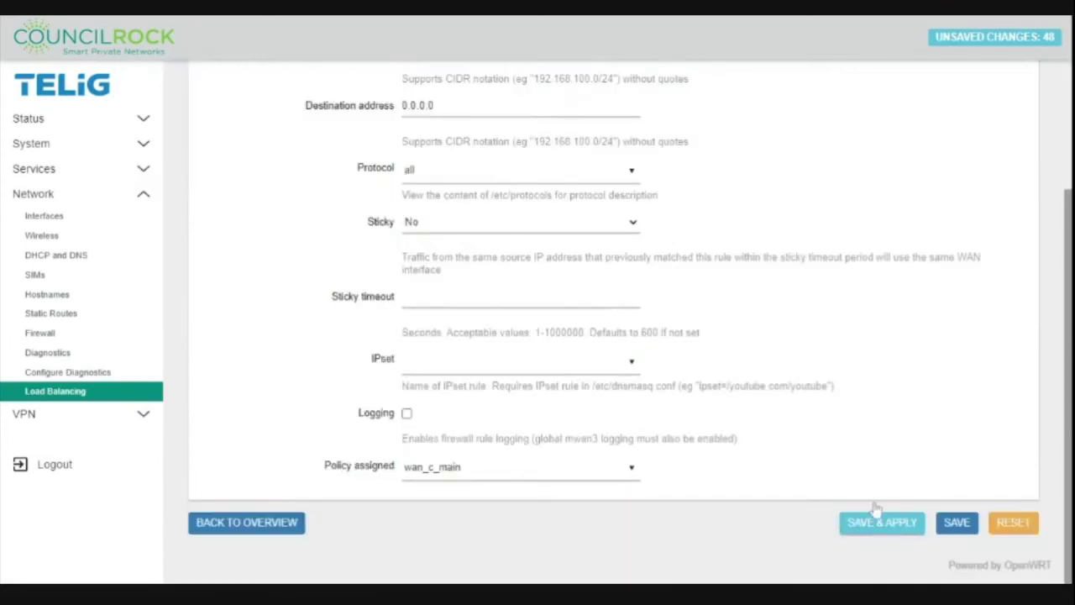
left_click(875, 515)
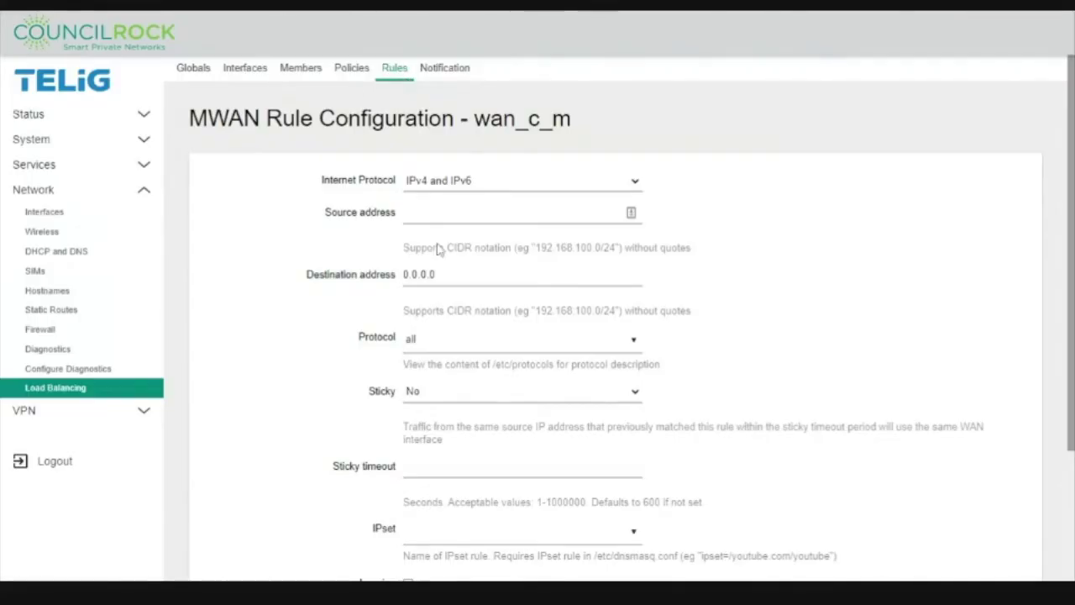
scroll(491, 397, "down", 1)
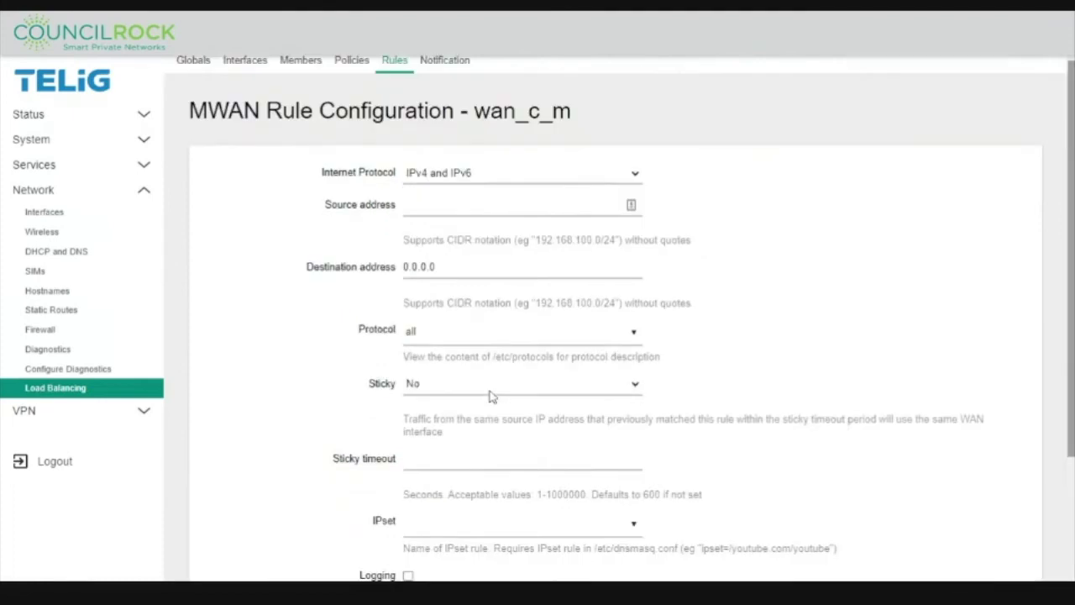
scroll(491, 396, "up", 1)
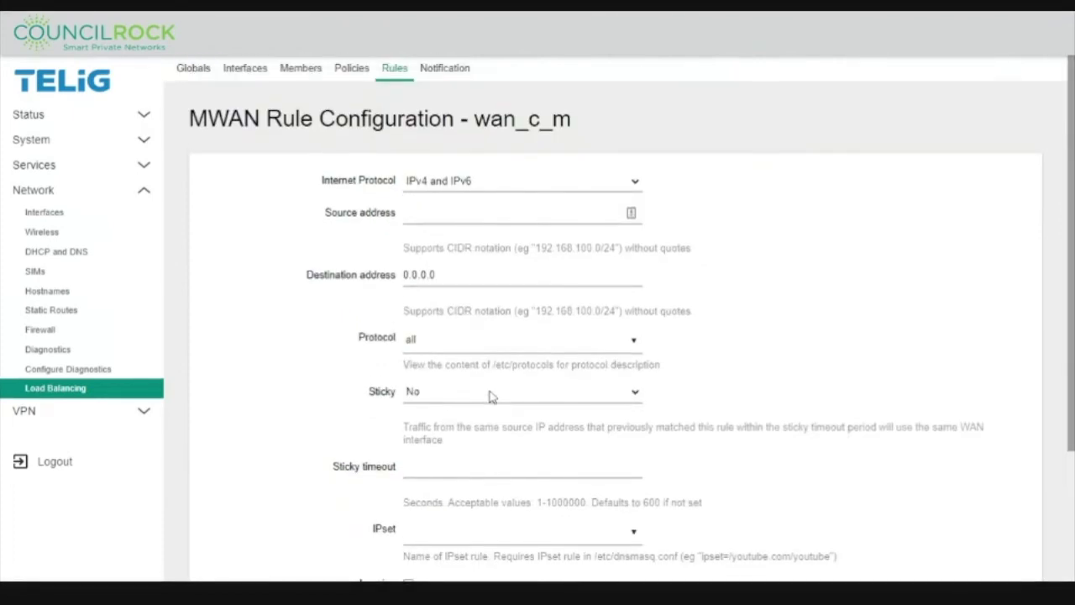
Step: Set the metric of the load balancing member wifi_wan_p to 2, then save and apply the change
left_click(352, 69)
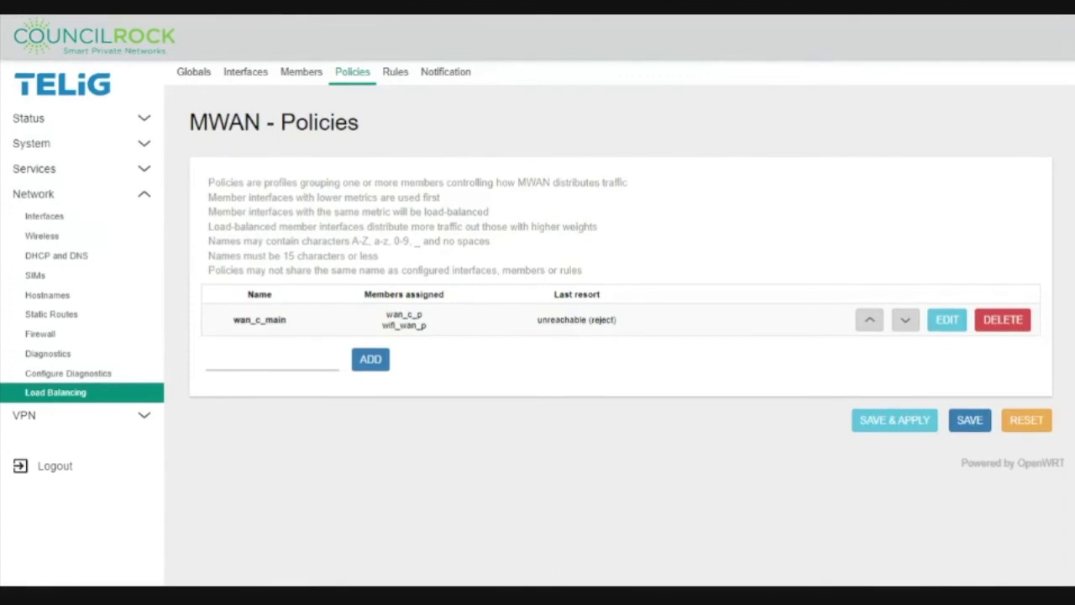
left_click(296, 74)
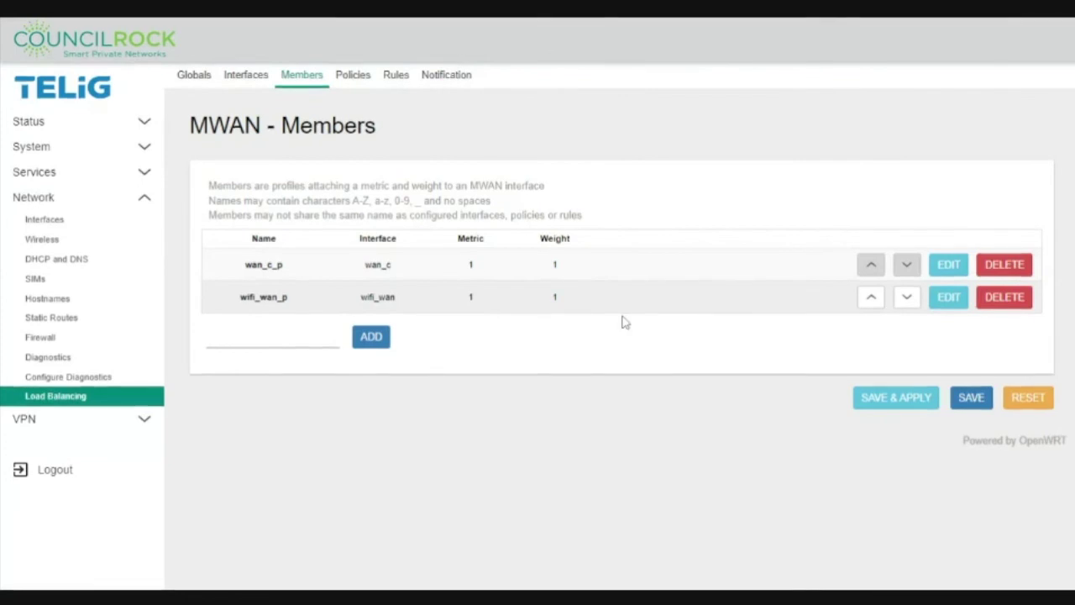
left_click(949, 298)
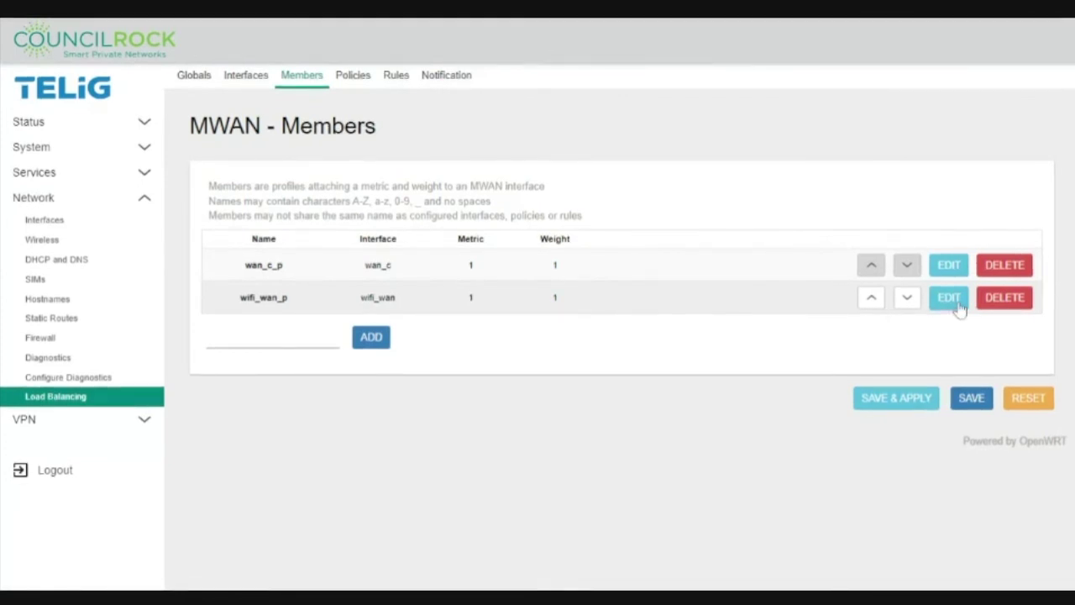
left_click(366, 229)
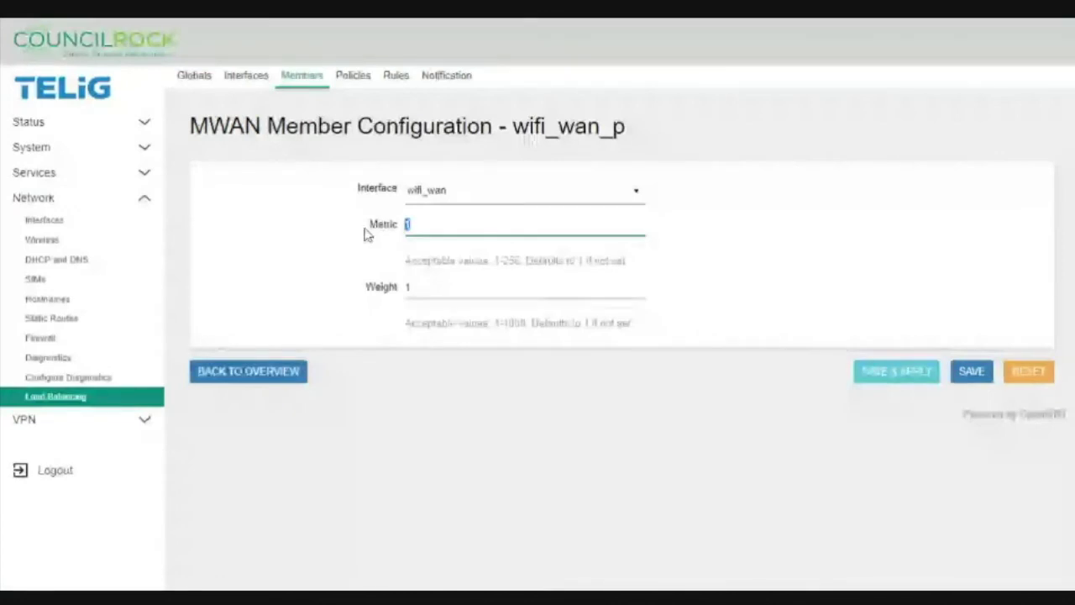
type("2")
left_click(910, 375)
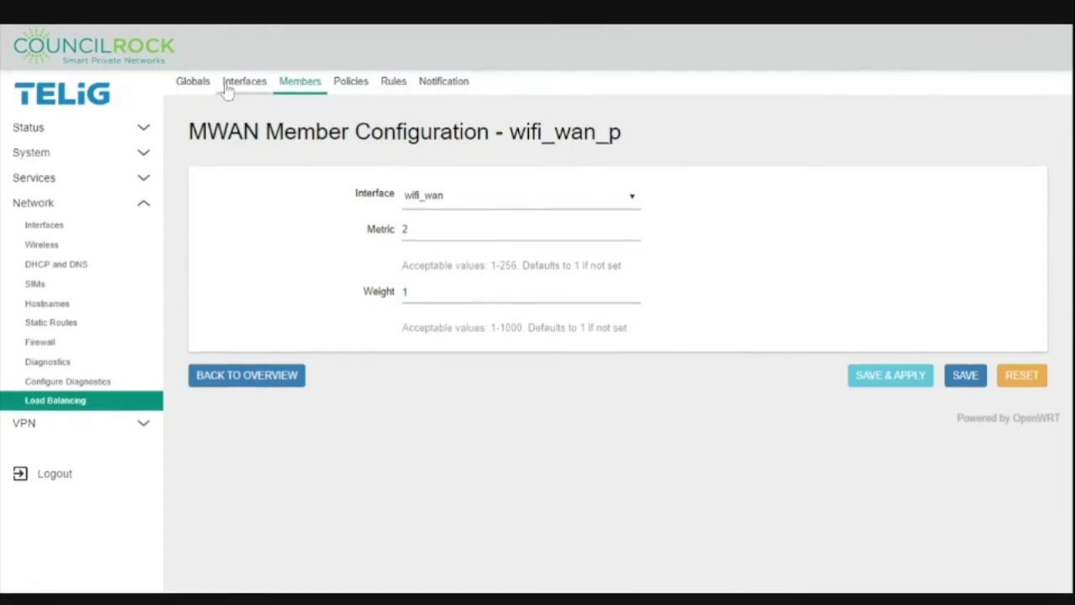
Step: Add 8.8.8.8 as the tracking IP address of the load balancing interface wifi_wan, then save and apply
left_click(226, 91)
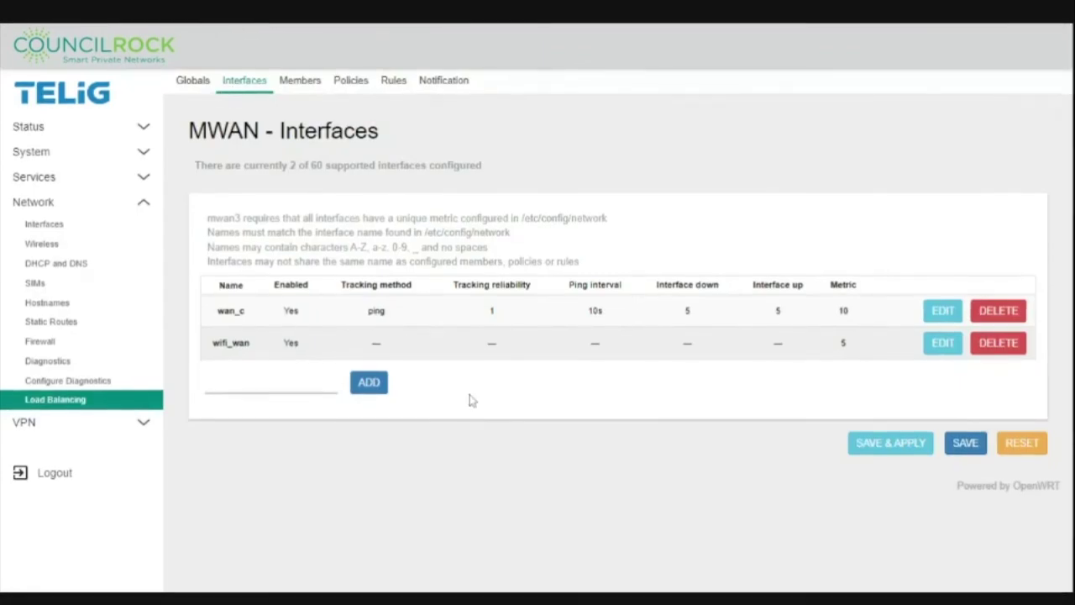
left_click(951, 346)
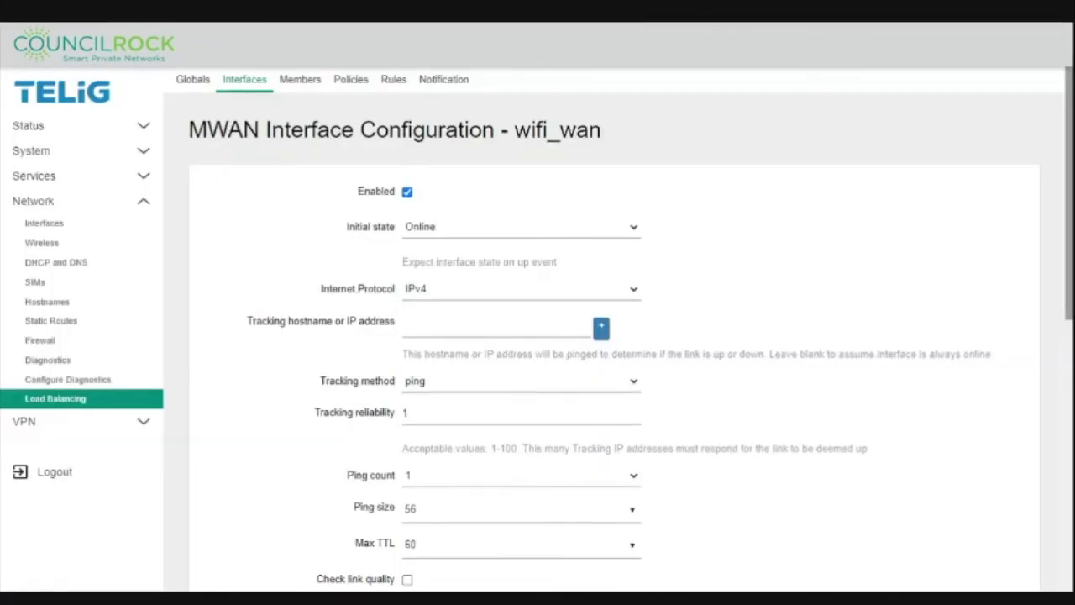
left_click(496, 326)
type("8.8.8.8")
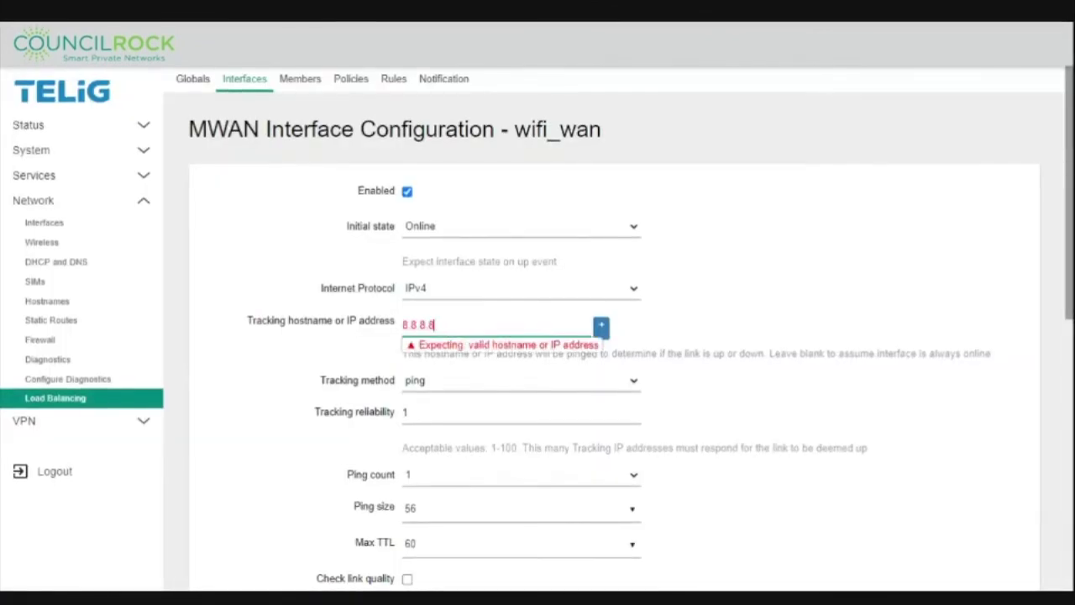
key("Return")
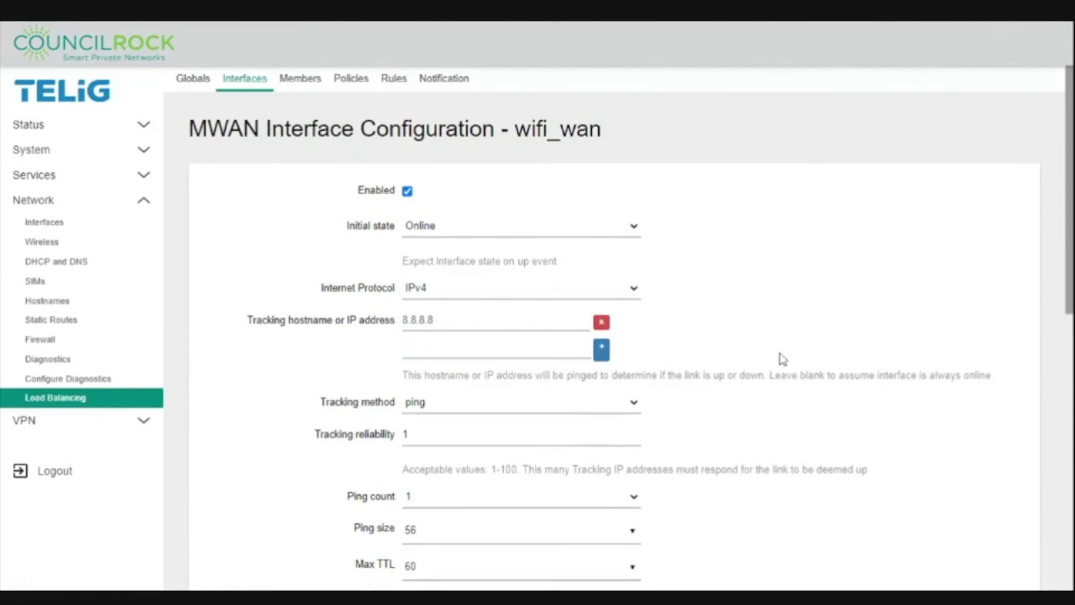
scroll(780, 358, "down", 10)
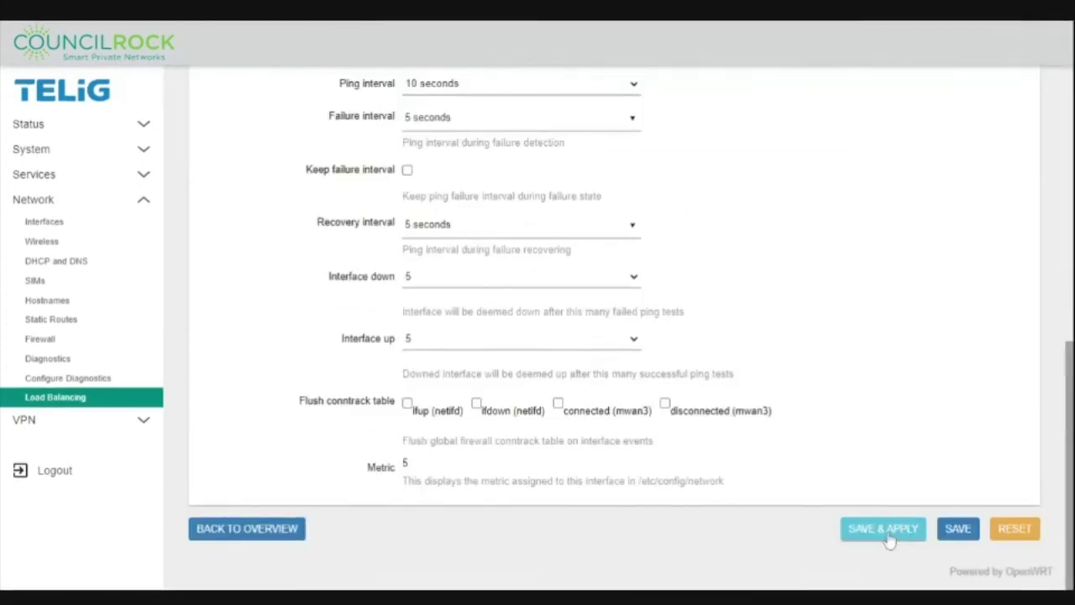
left_click(884, 529)
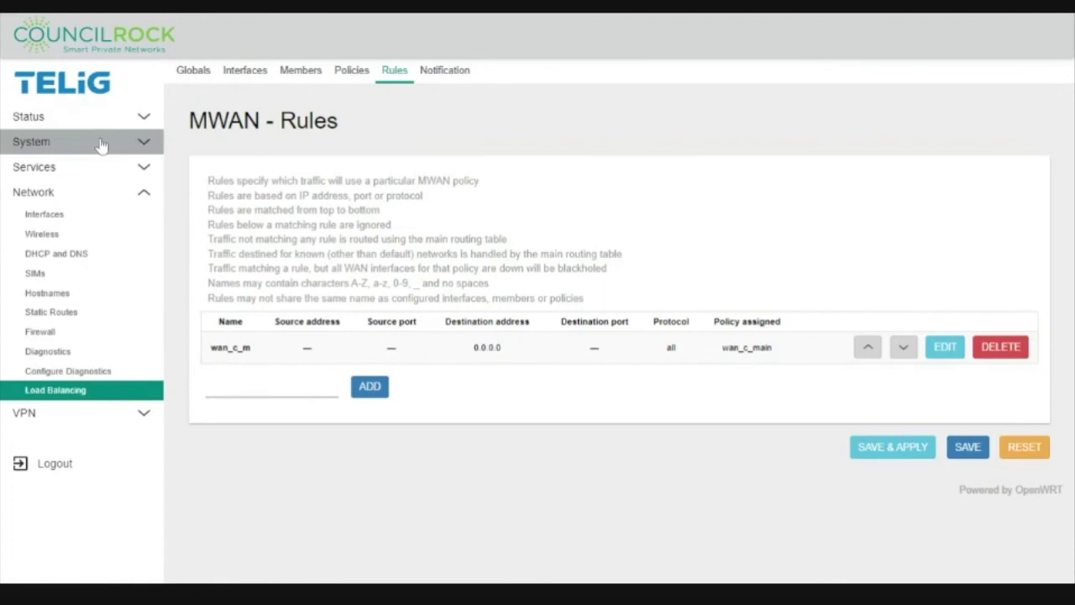
Step: Examine the load balancing status of both interfaces and the detailed report of which member the wan_c_main policy uses
left_click(84, 122)
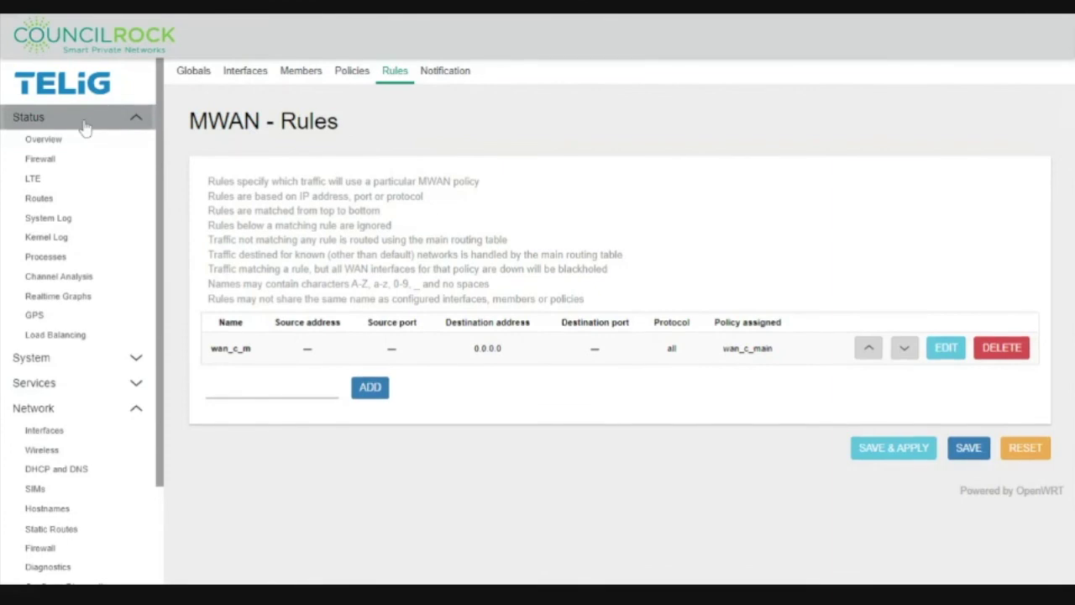
left_click(55, 334)
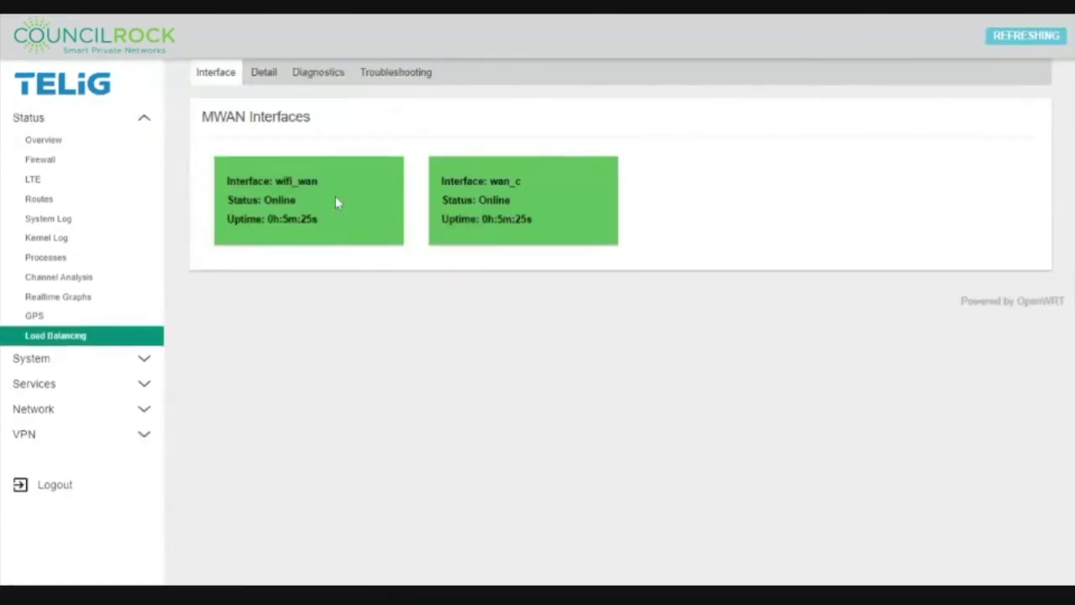
left_click(268, 78)
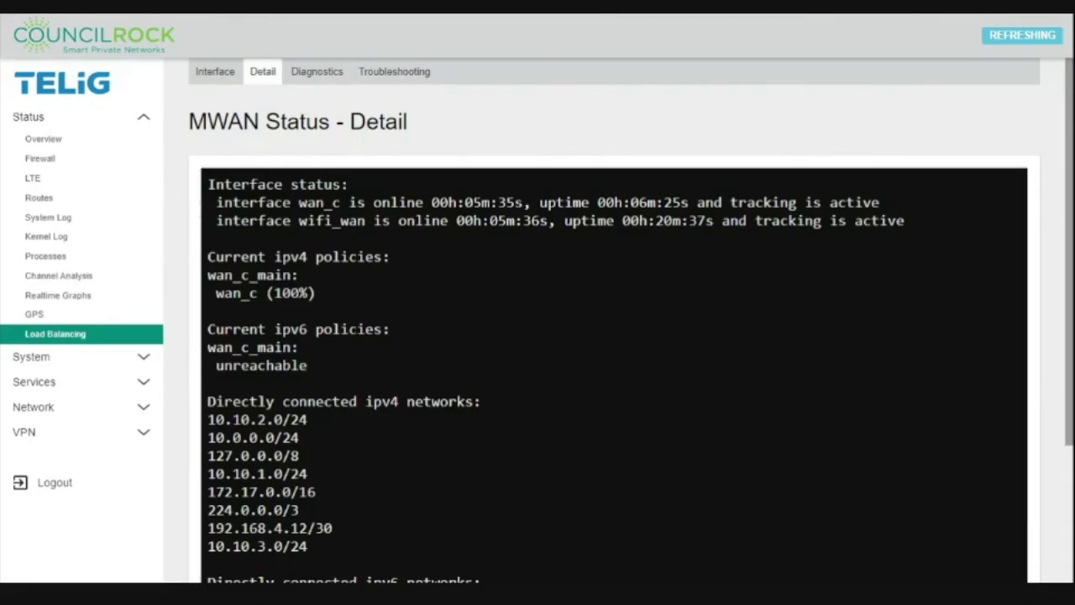
left_click_drag(316, 293, 214, 267)
left_click_drag(332, 286, 192, 274)
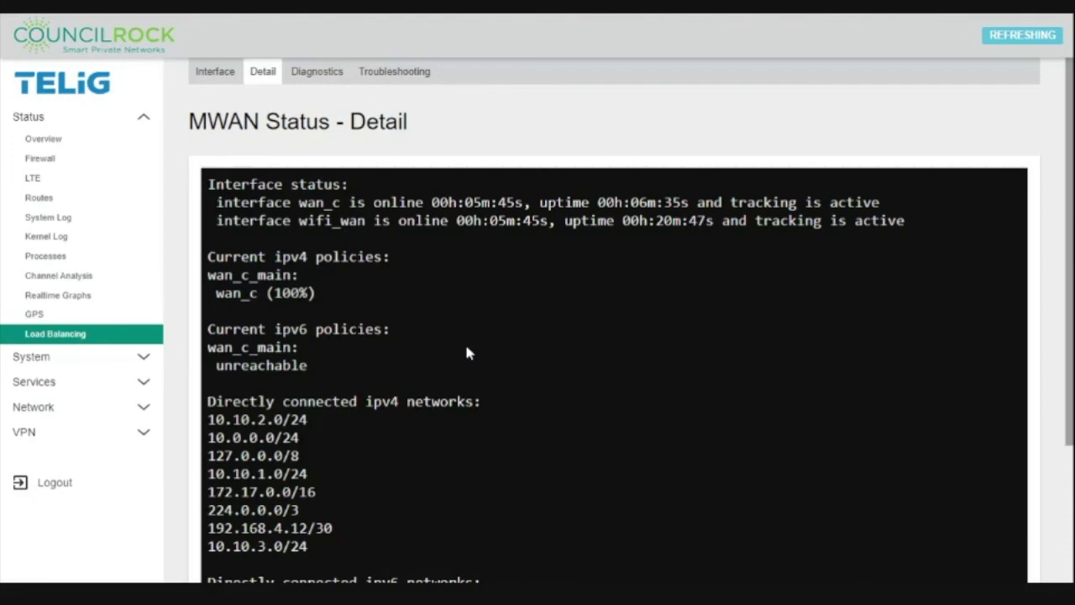
left_click(330, 72)
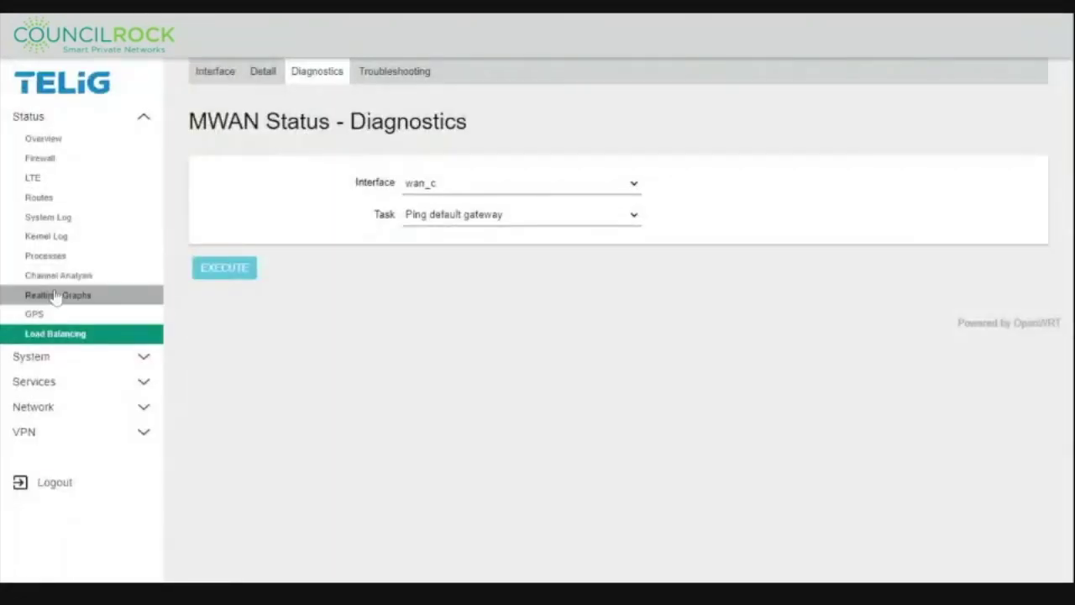
left_click(240, 74)
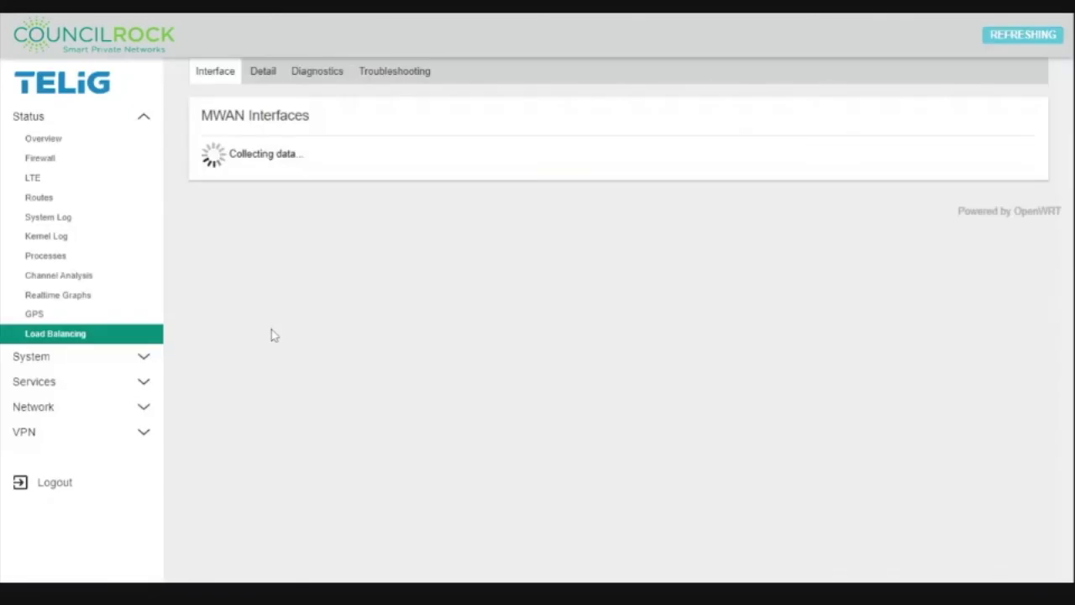
Step: Stop the WAN_C network interface to simulate a link failure
left_click(32, 409)
left_click(42, 431)
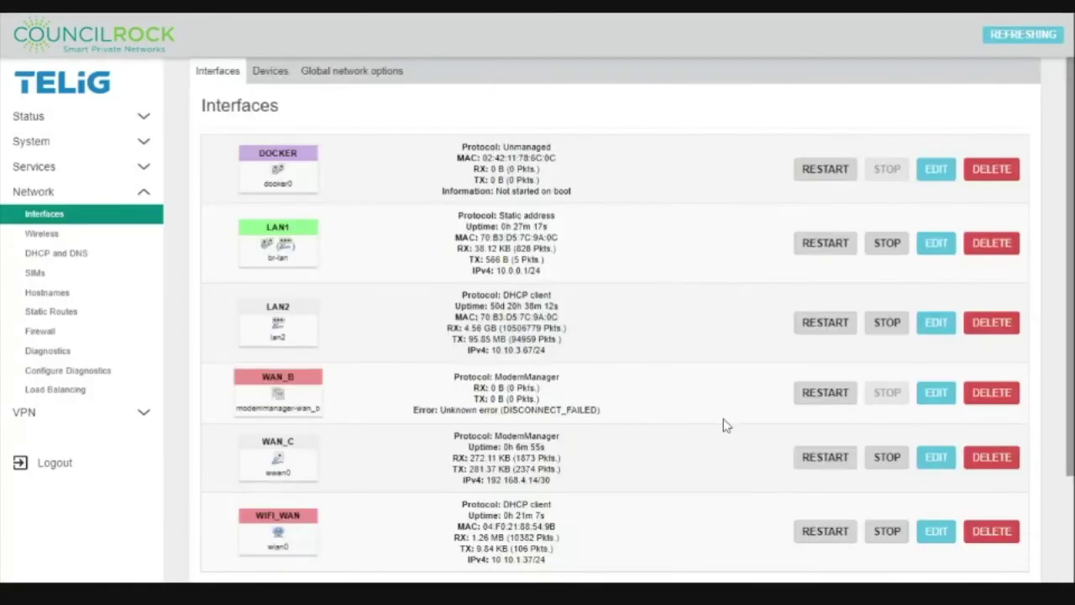
left_click(872, 466)
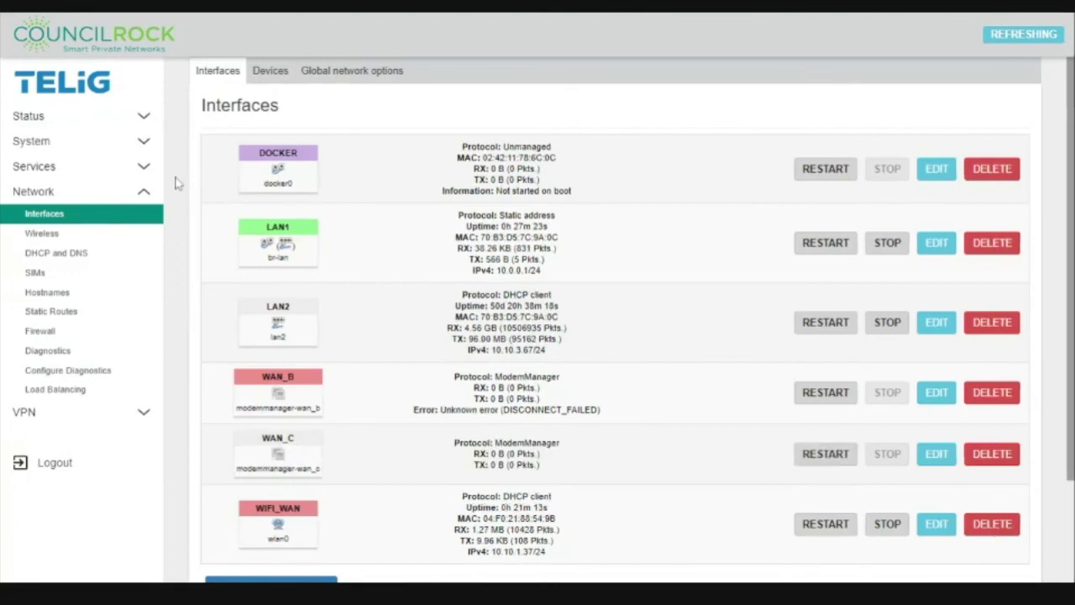
Step: Check the load balancing interface status and the active wan_c_main member in the detailed report with WAN_C stopped
left_click(67, 116)
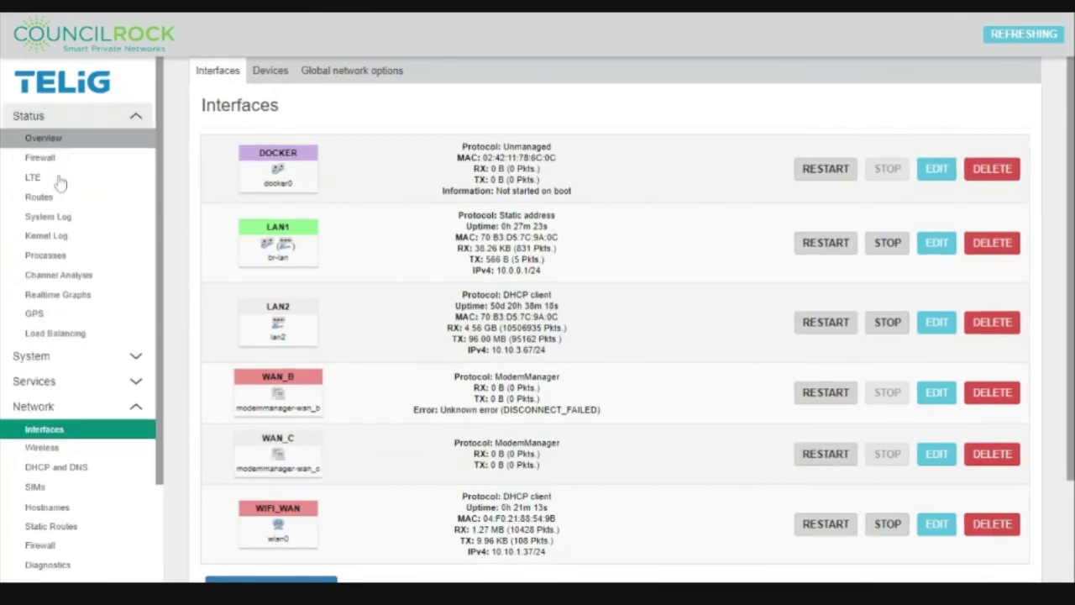
left_click(77, 333)
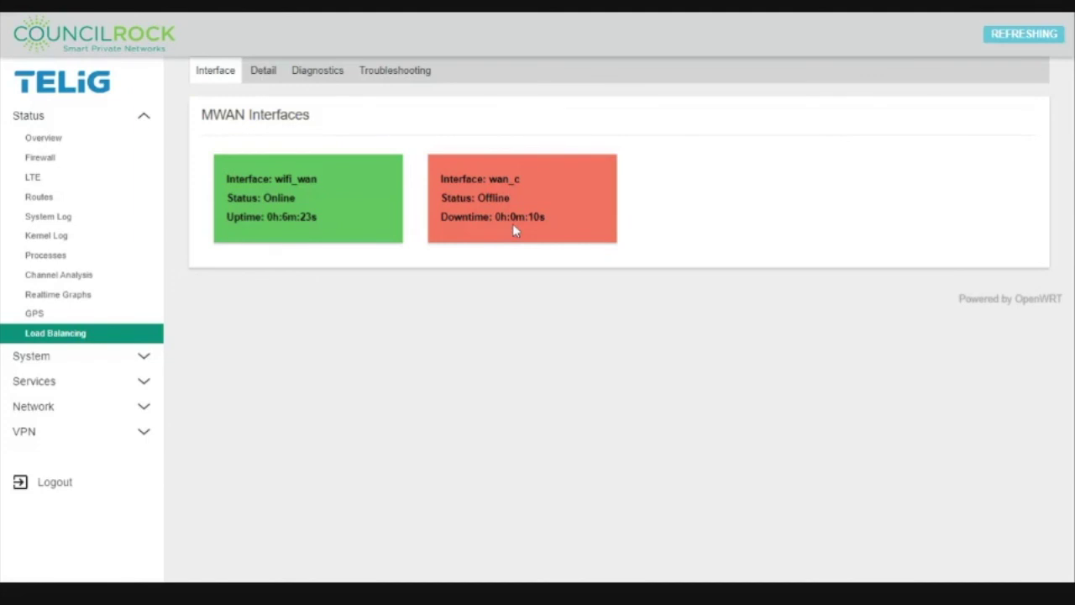
left_click(263, 72)
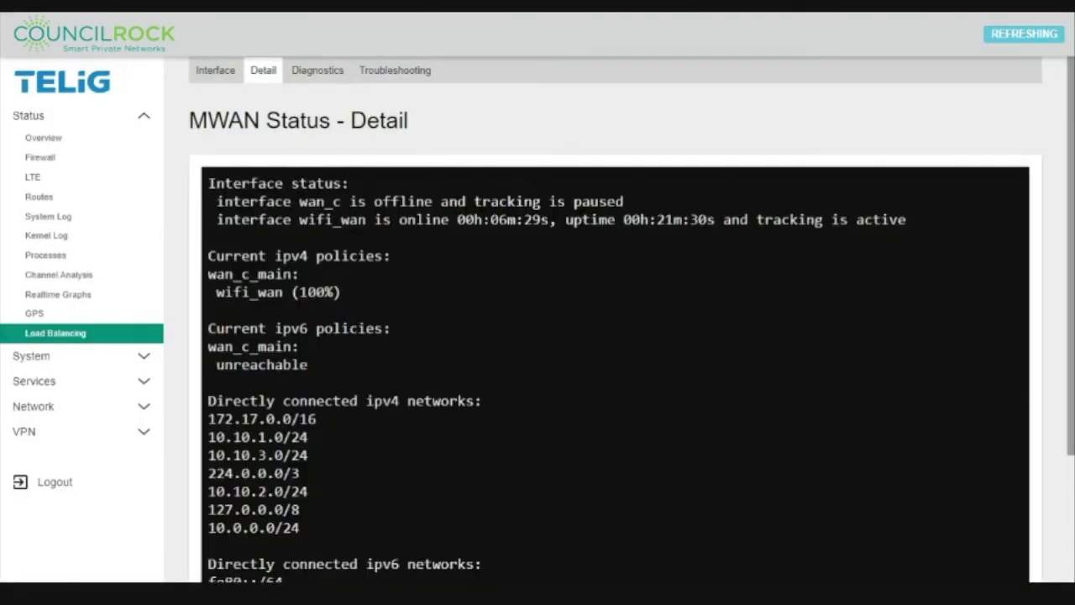
left_click_drag(343, 292, 425, 238)
left_click(425, 238)
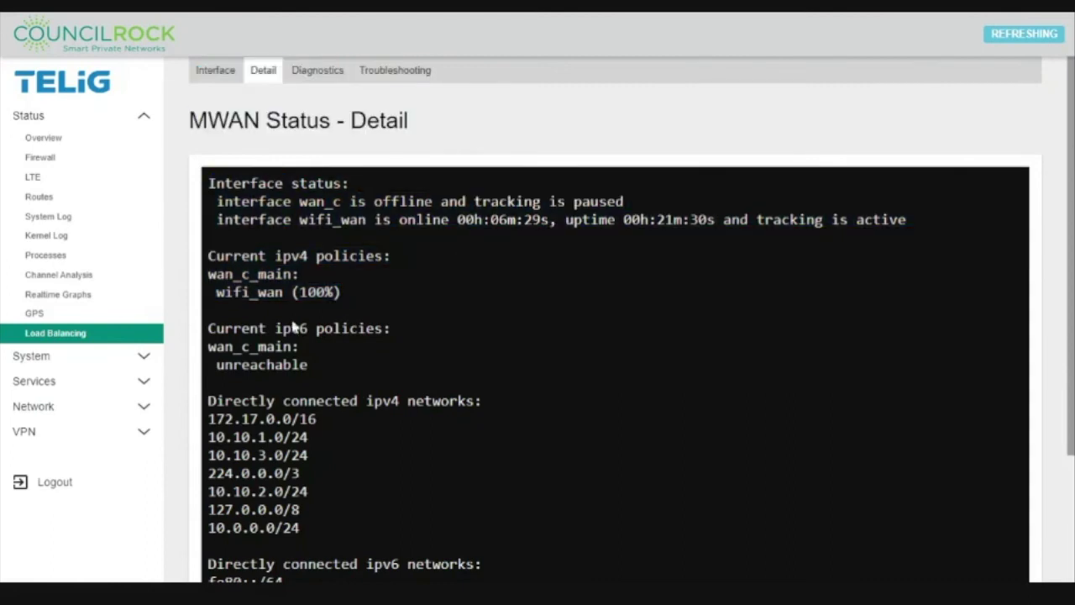